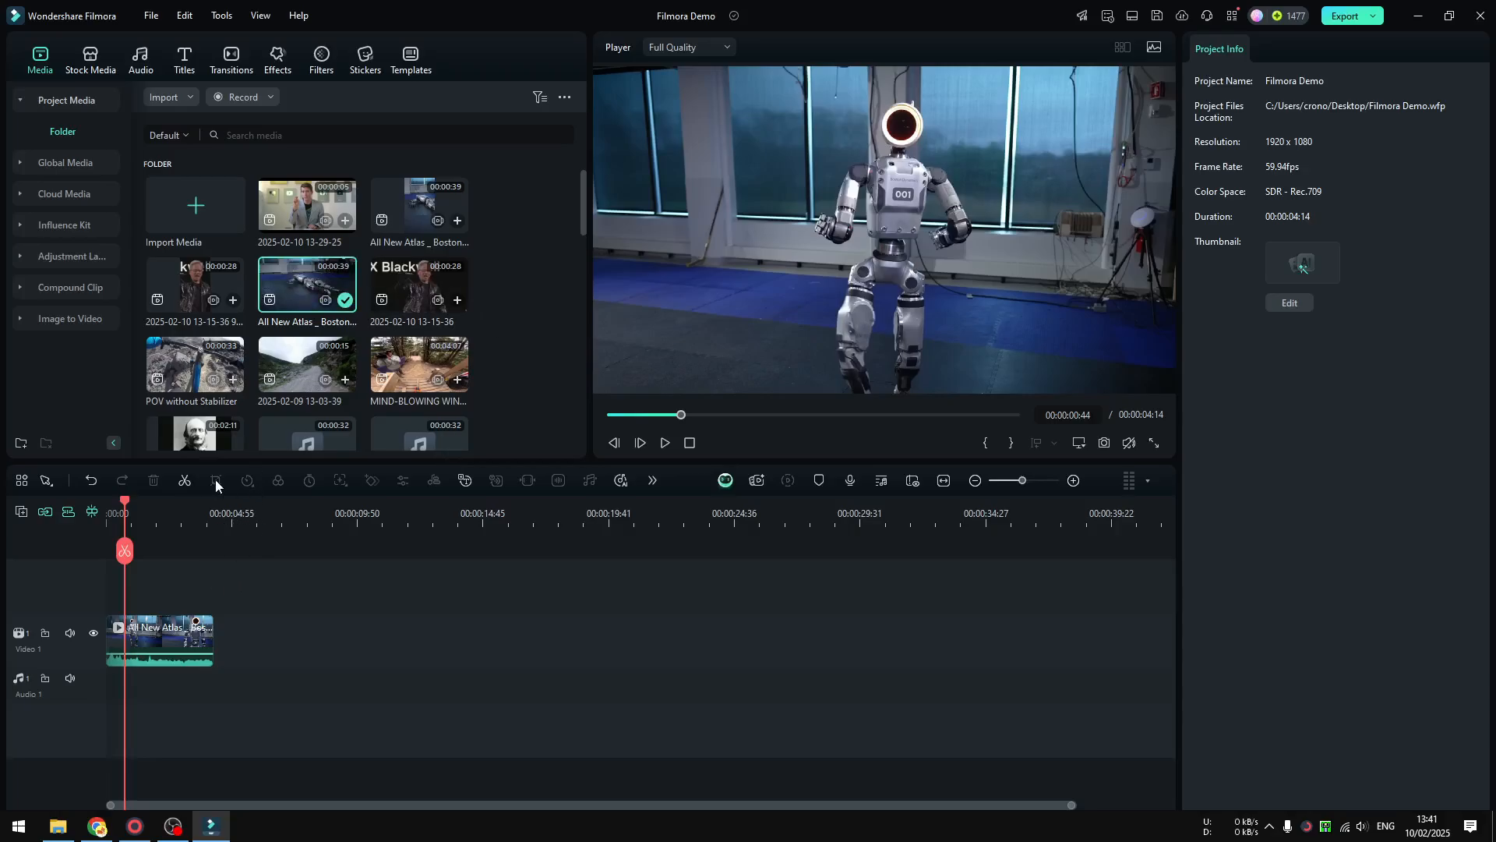
Play the robot clip through from its beginning to review the footage, and return the playhead to the start
left_click(153, 524)
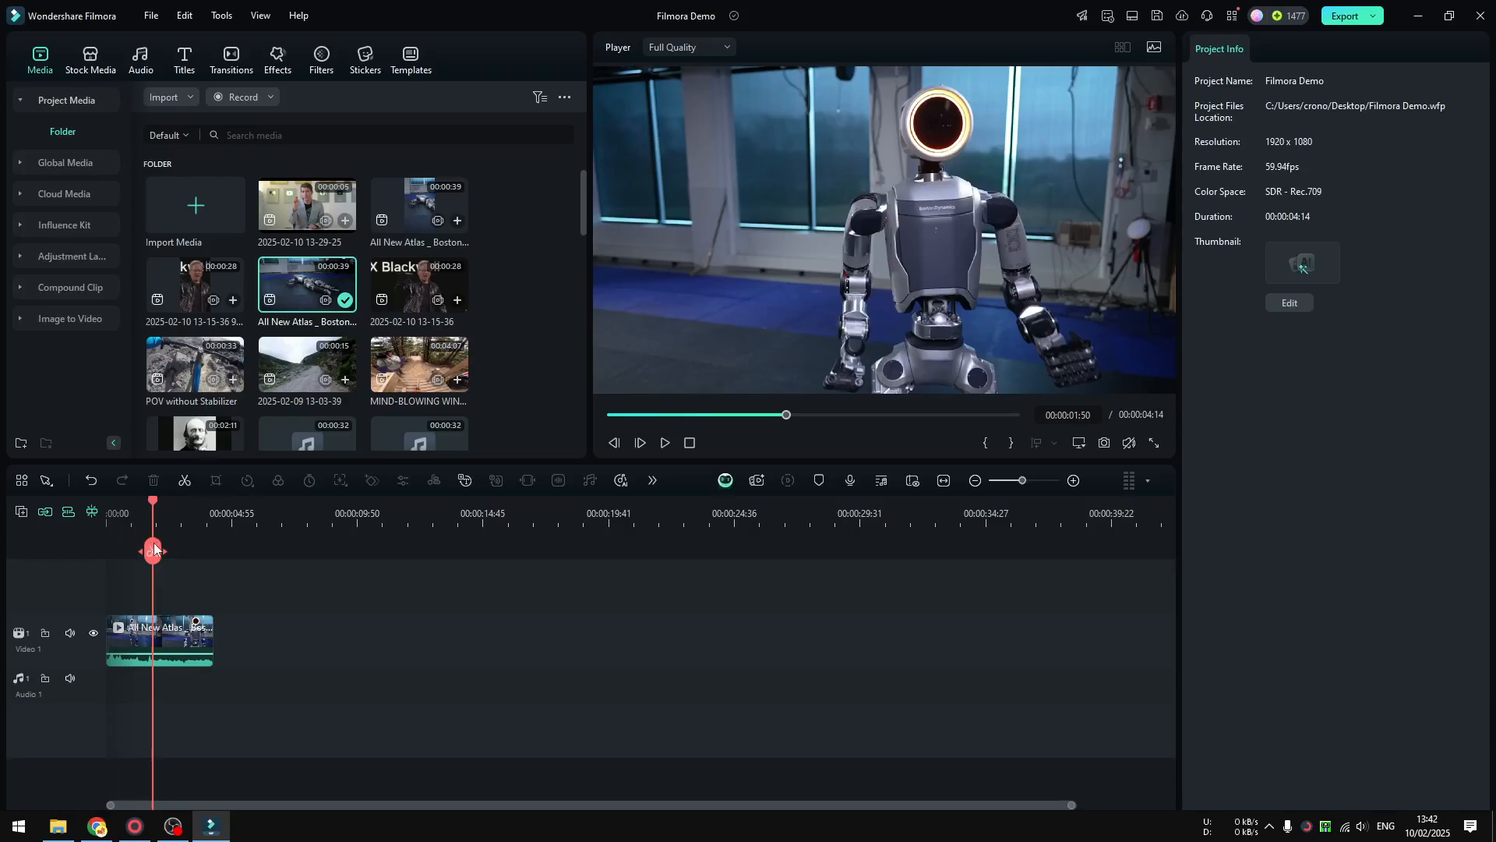
left_click_drag(154, 548, 89, 569)
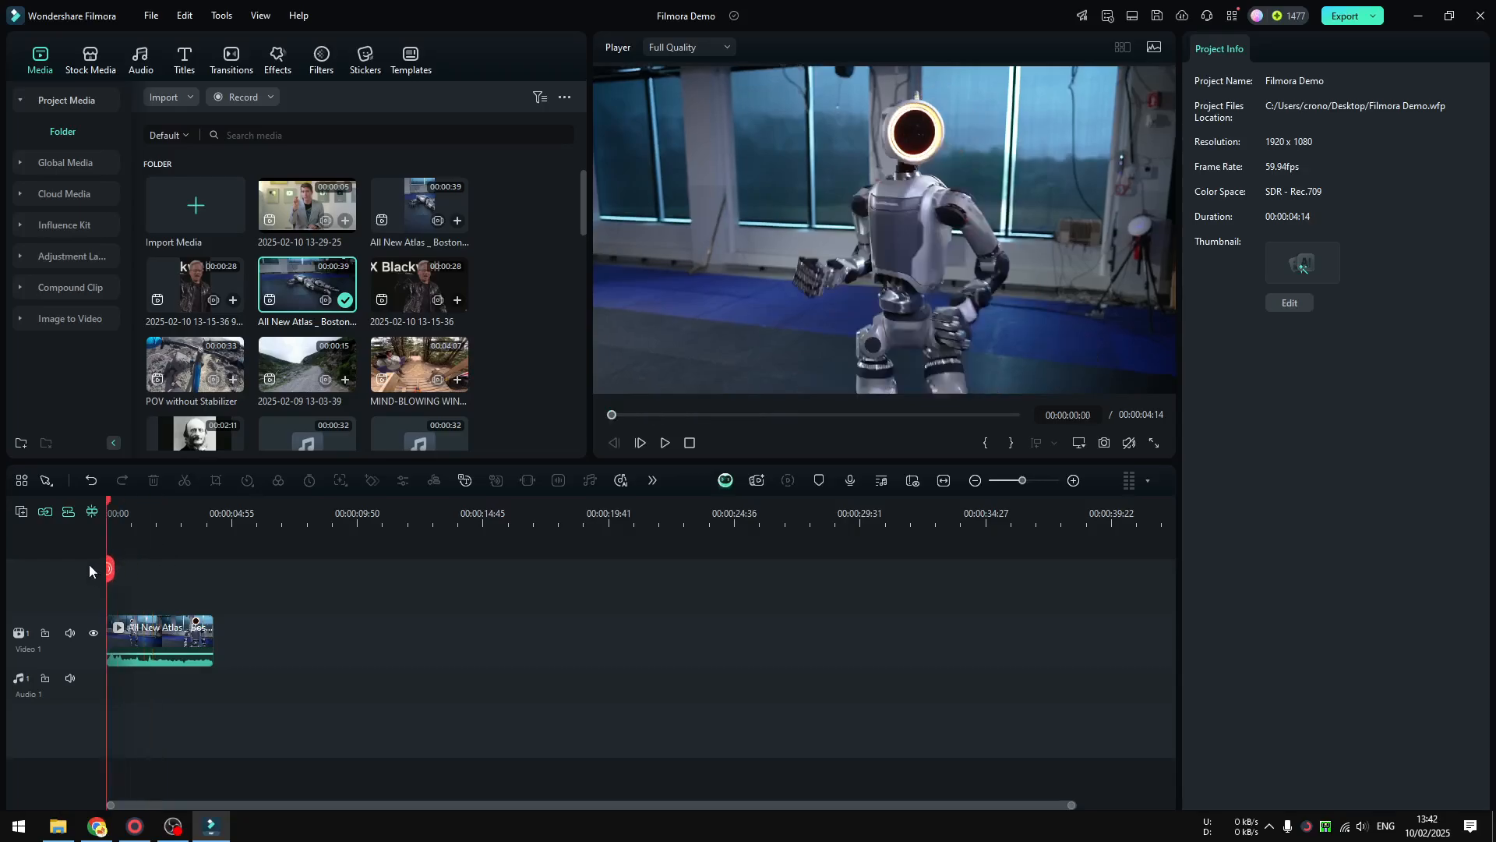
left_click(665, 442)
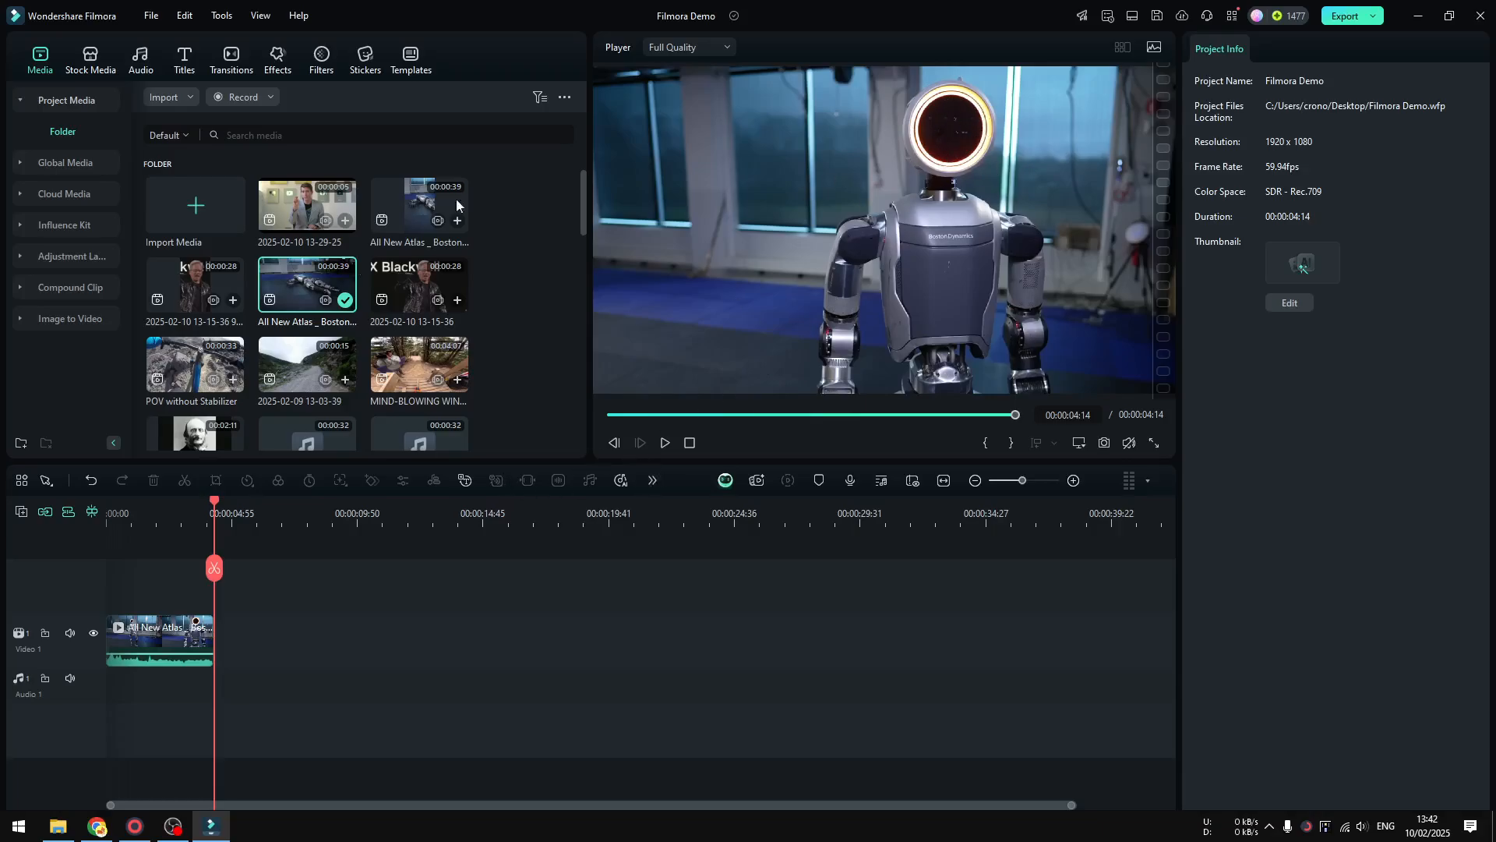
left_click_drag(213, 571, 78, 589)
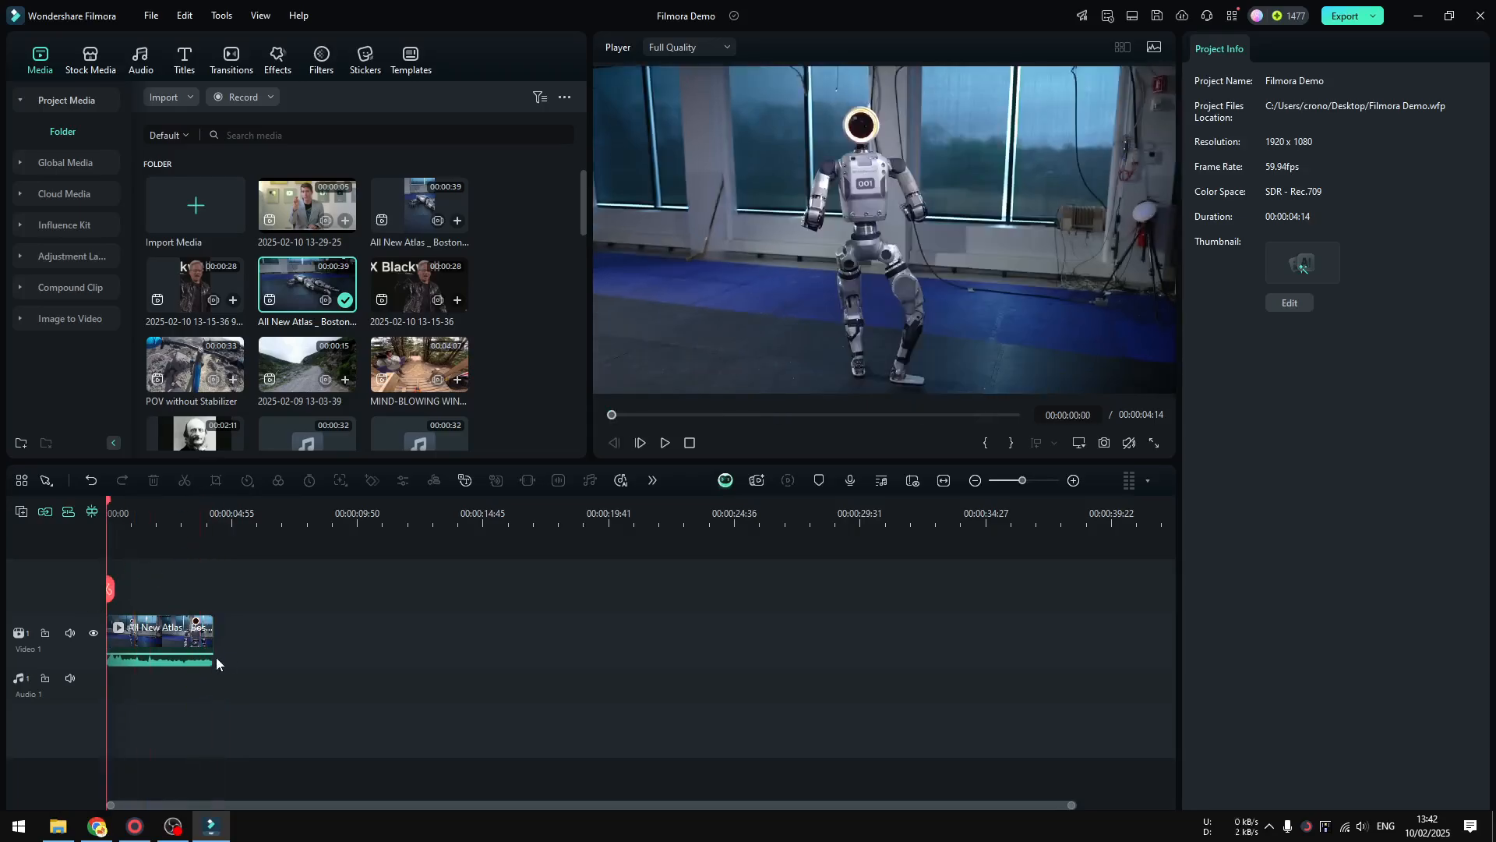
Enable Motion Tracking in the AI tools of the Atlas robot clip on the timeline
left_click(156, 632)
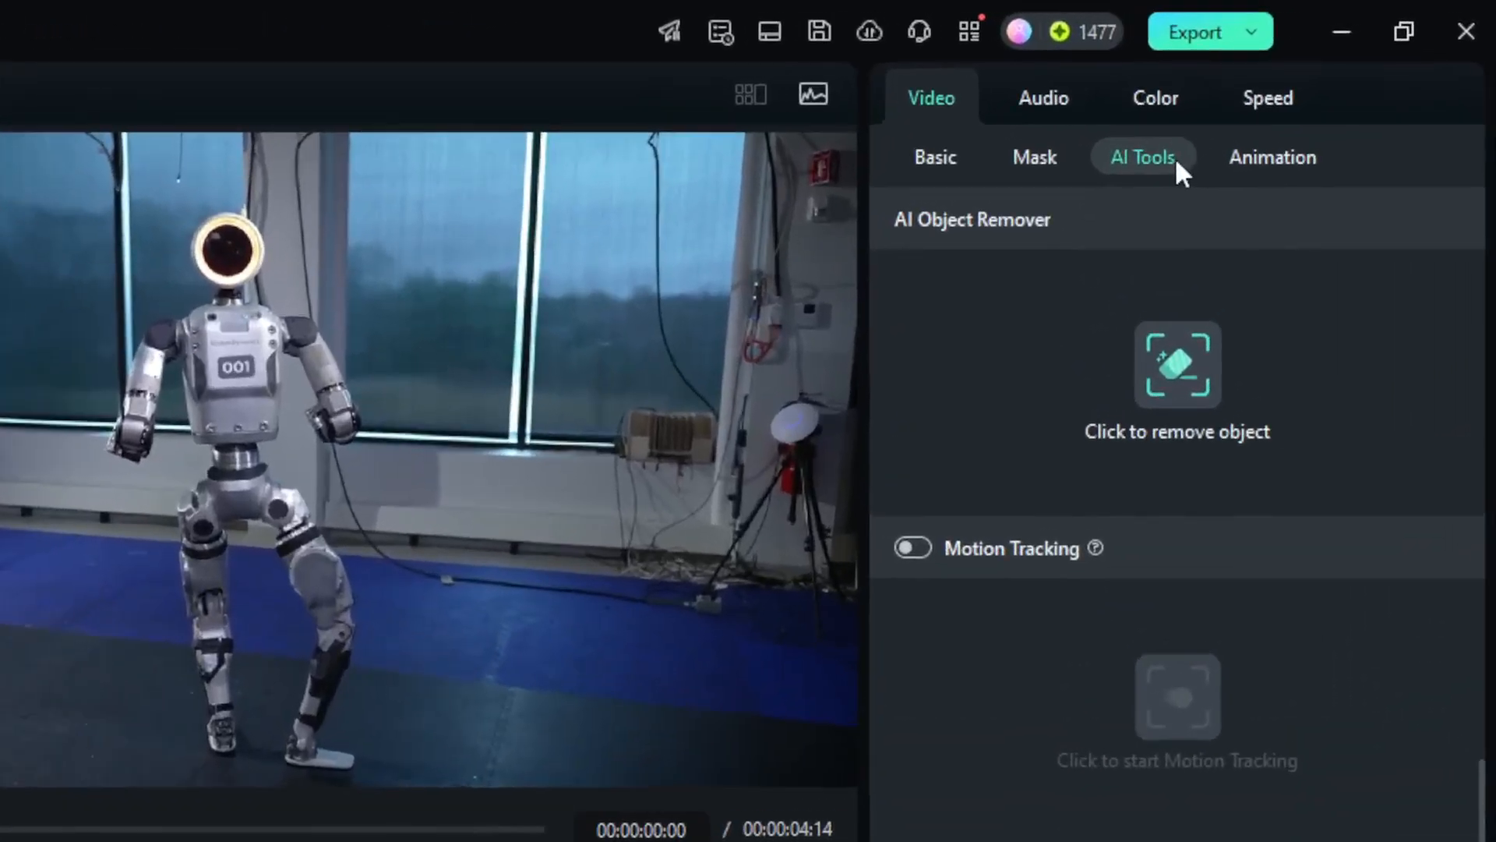
scroll(1258, 212, "up", 1)
scroll(1247, 385, "down", 6)
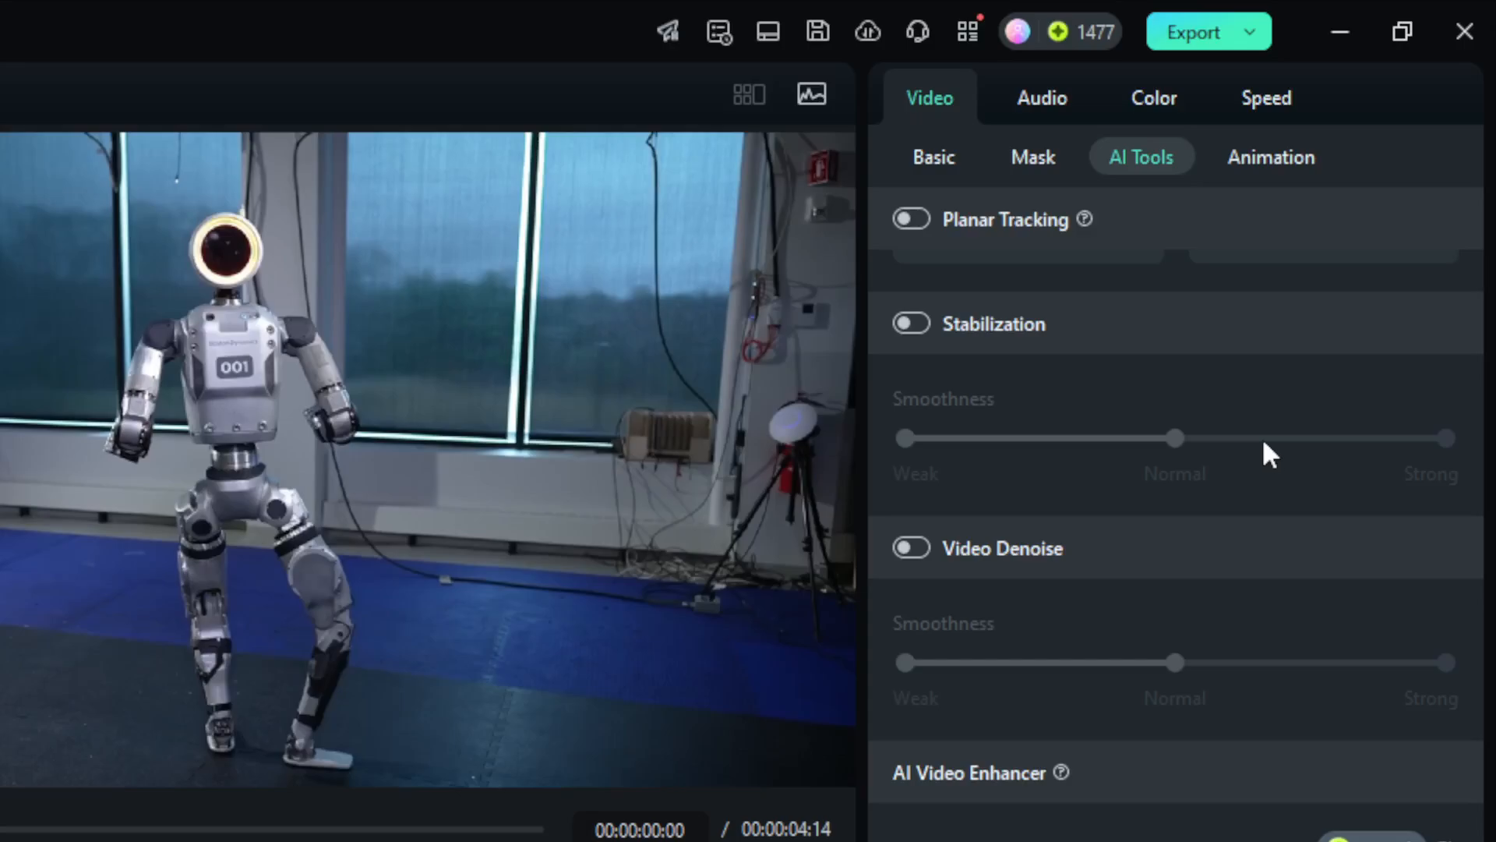
scroll(1193, 460, "up", 5)
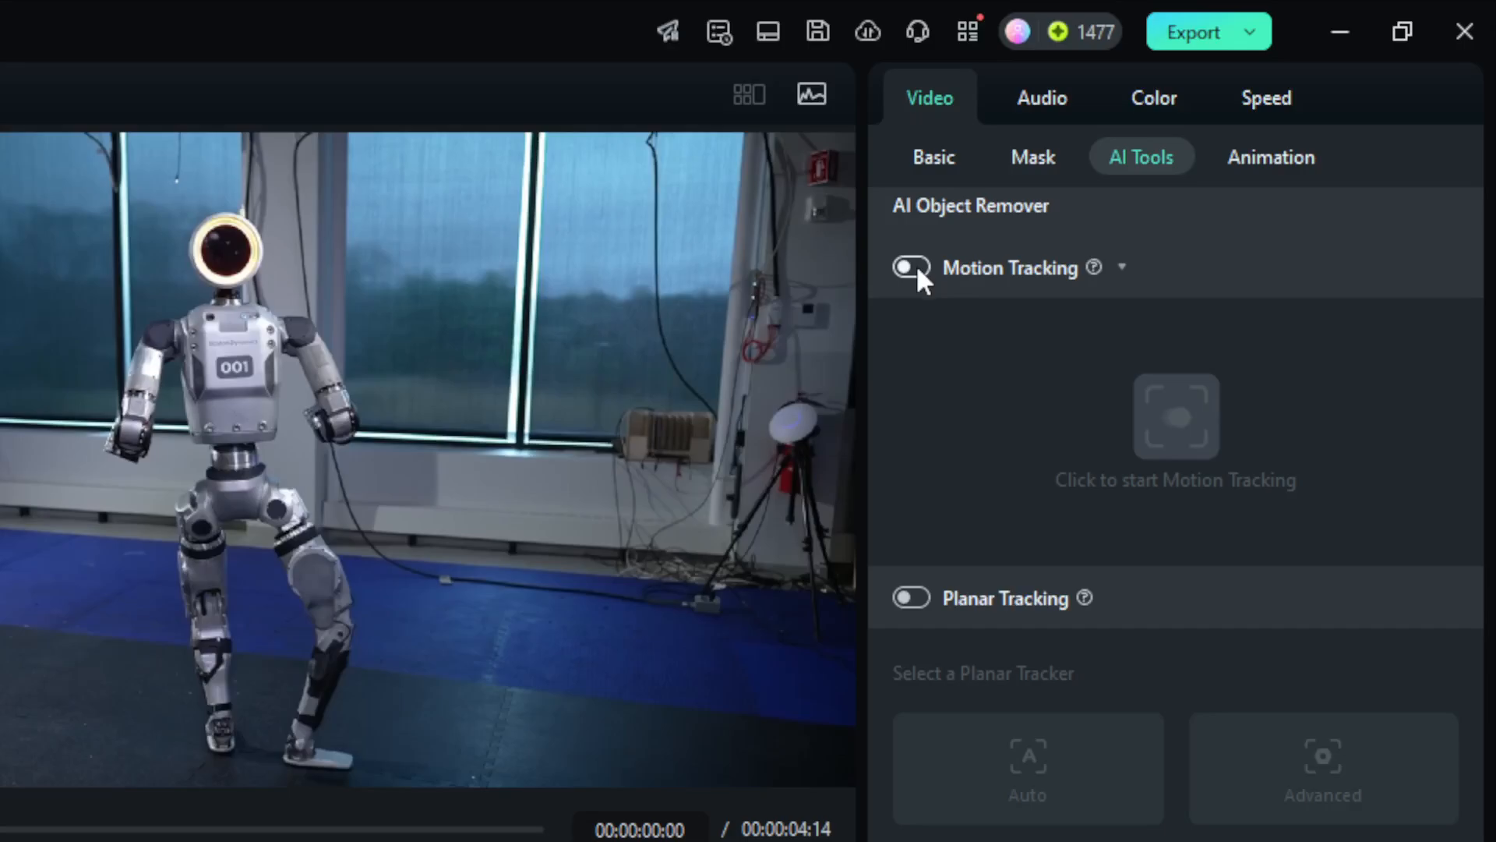
left_click(912, 267)
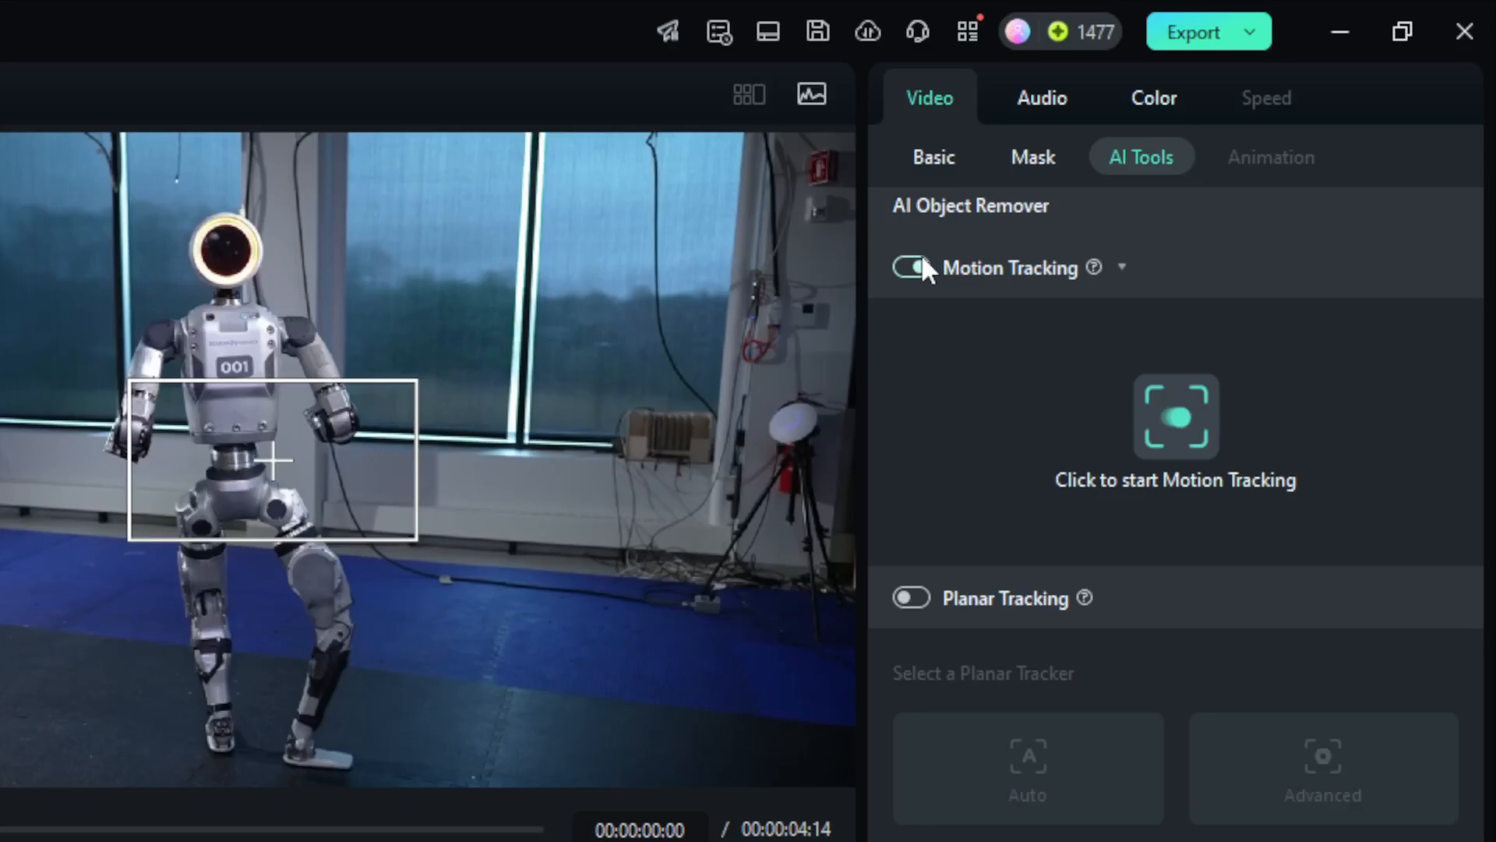
Move the motion tracking box onto the robot's head and resize it to fit tightly around the head
left_click_drag(276, 417, 289, 234)
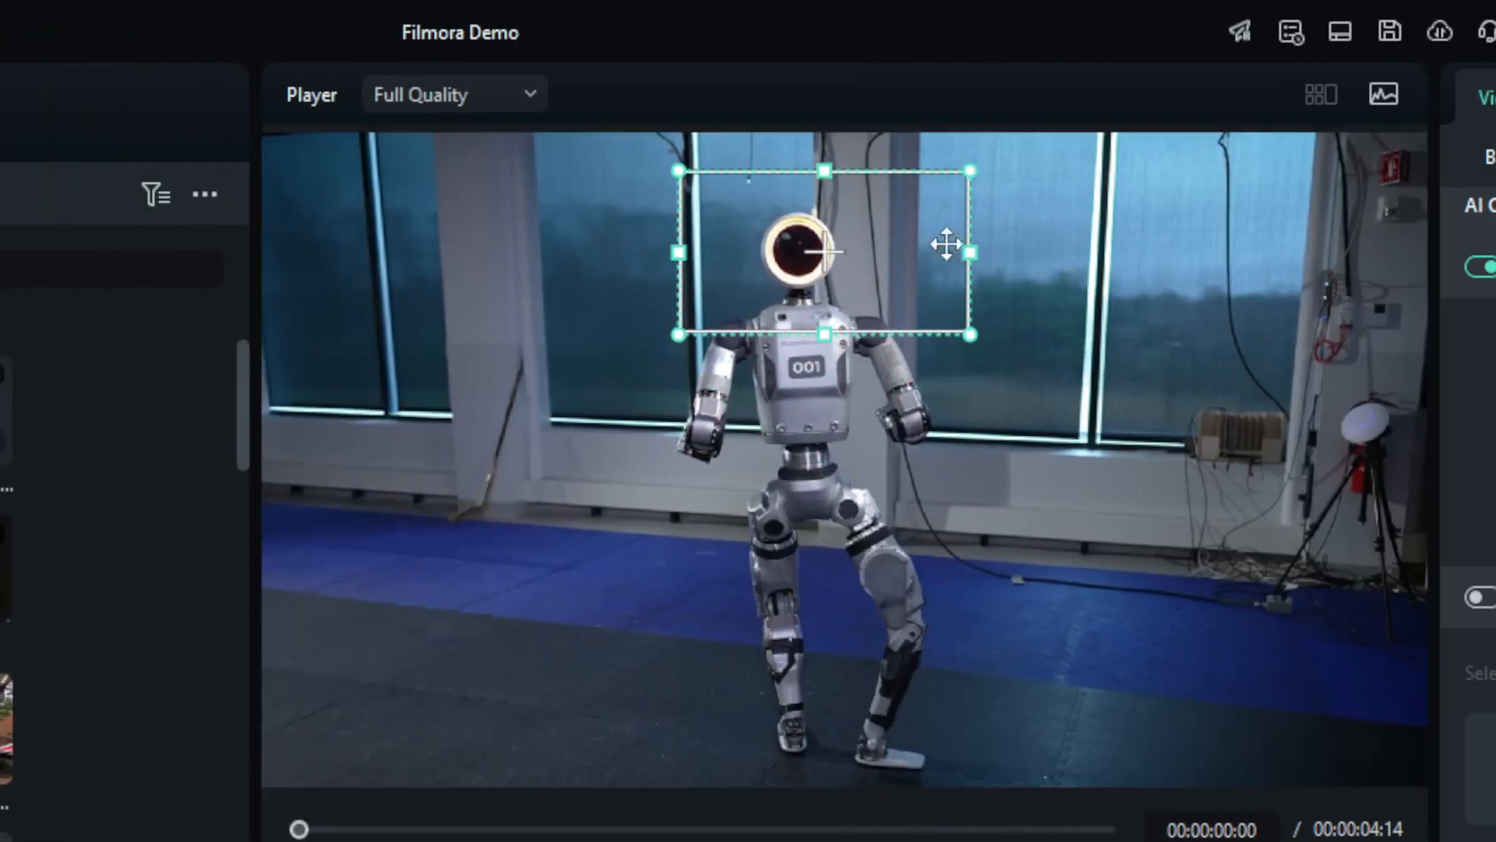
left_click_drag(969, 249, 847, 257)
left_click_drag(678, 251, 754, 248)
left_click_drag(806, 335, 829, 295)
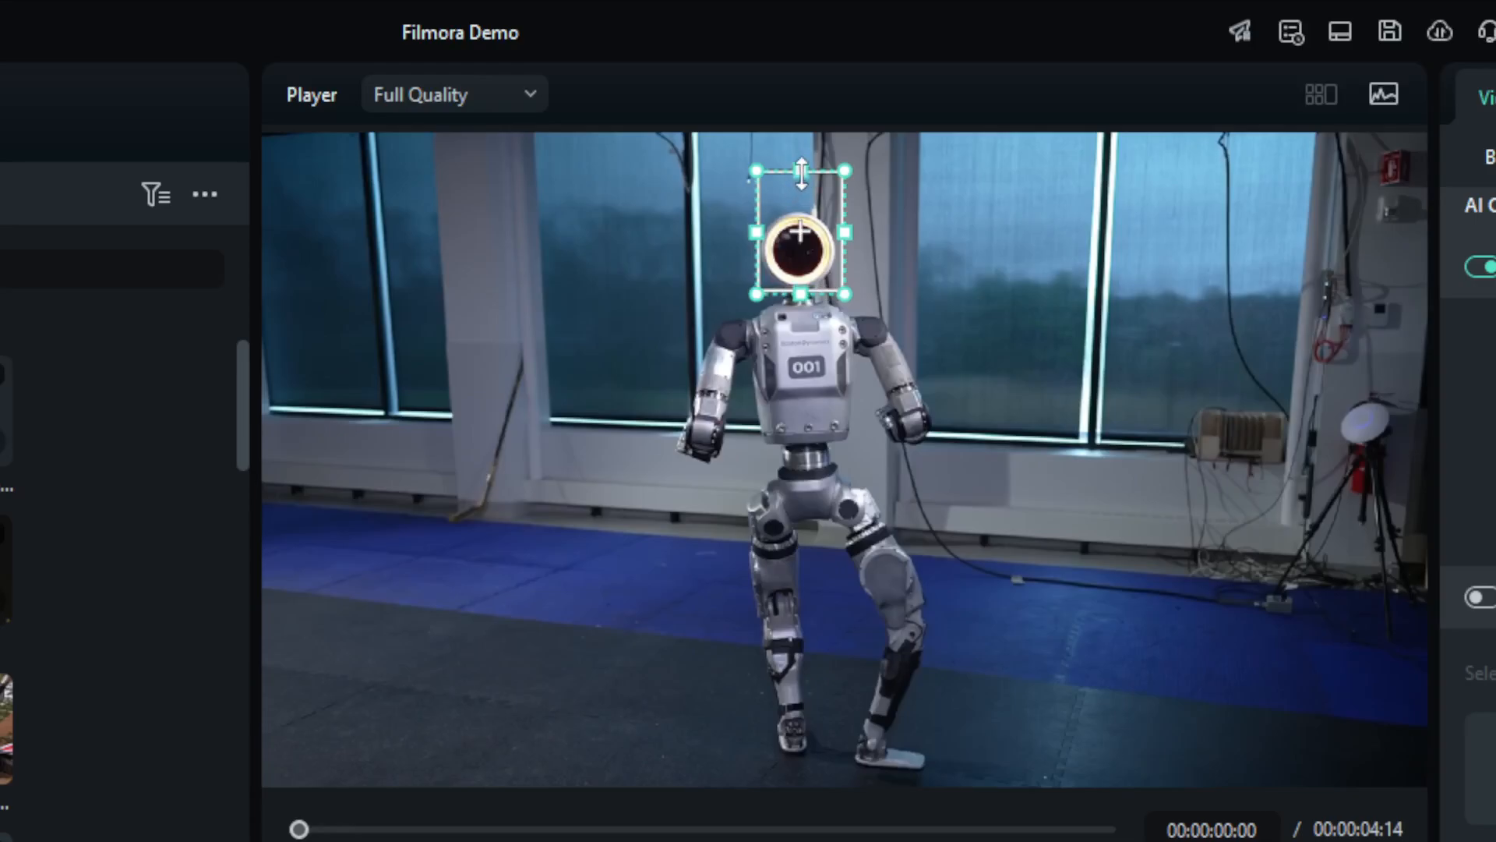
left_click_drag(801, 173, 801, 205)
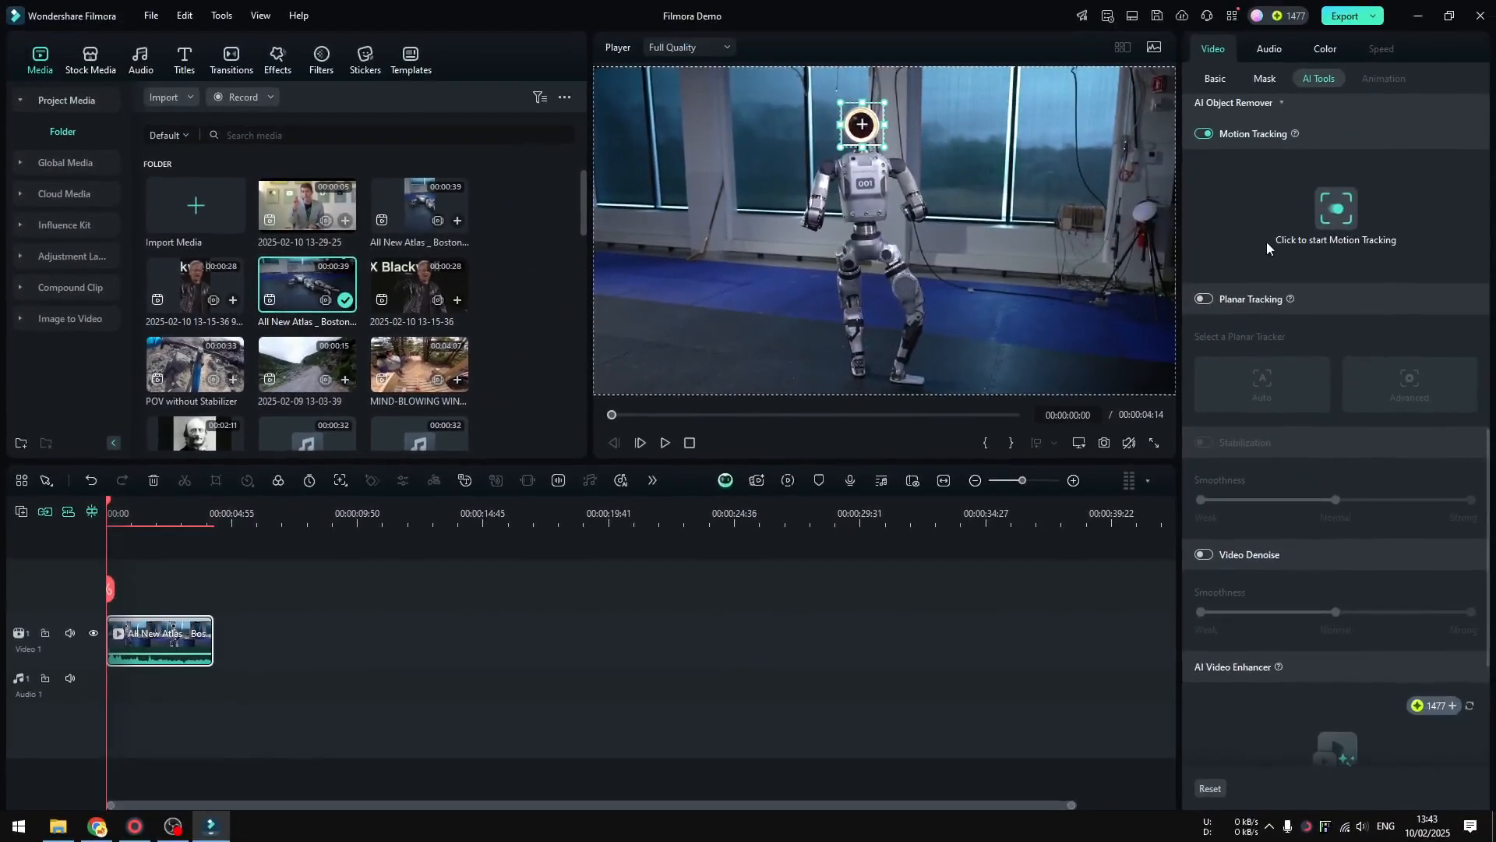
Run the motion tracking analysis on the robot's head and play the clip to check the track
left_click(1337, 209)
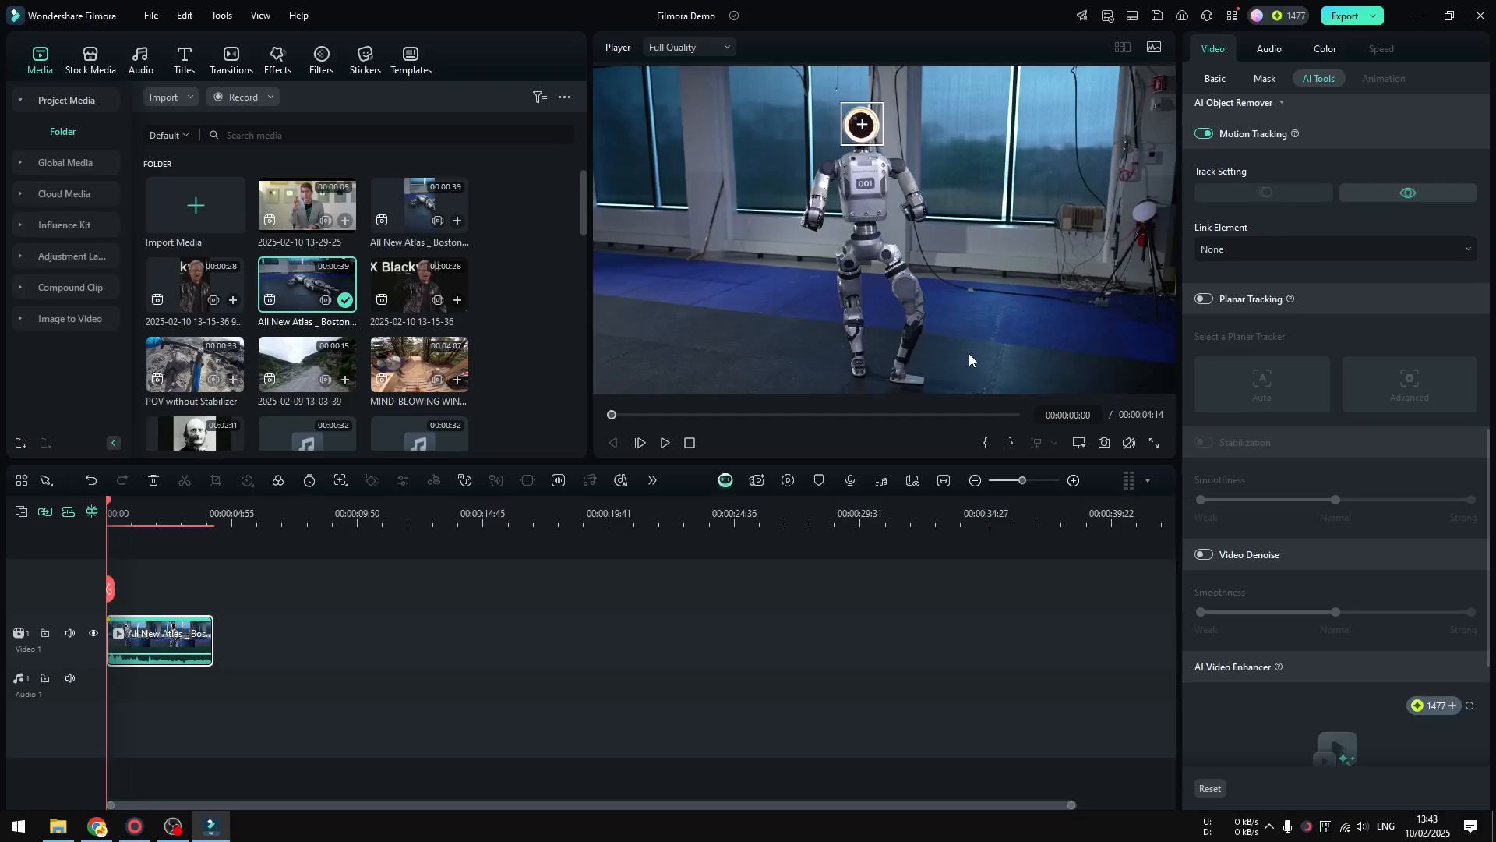
left_click(665, 443)
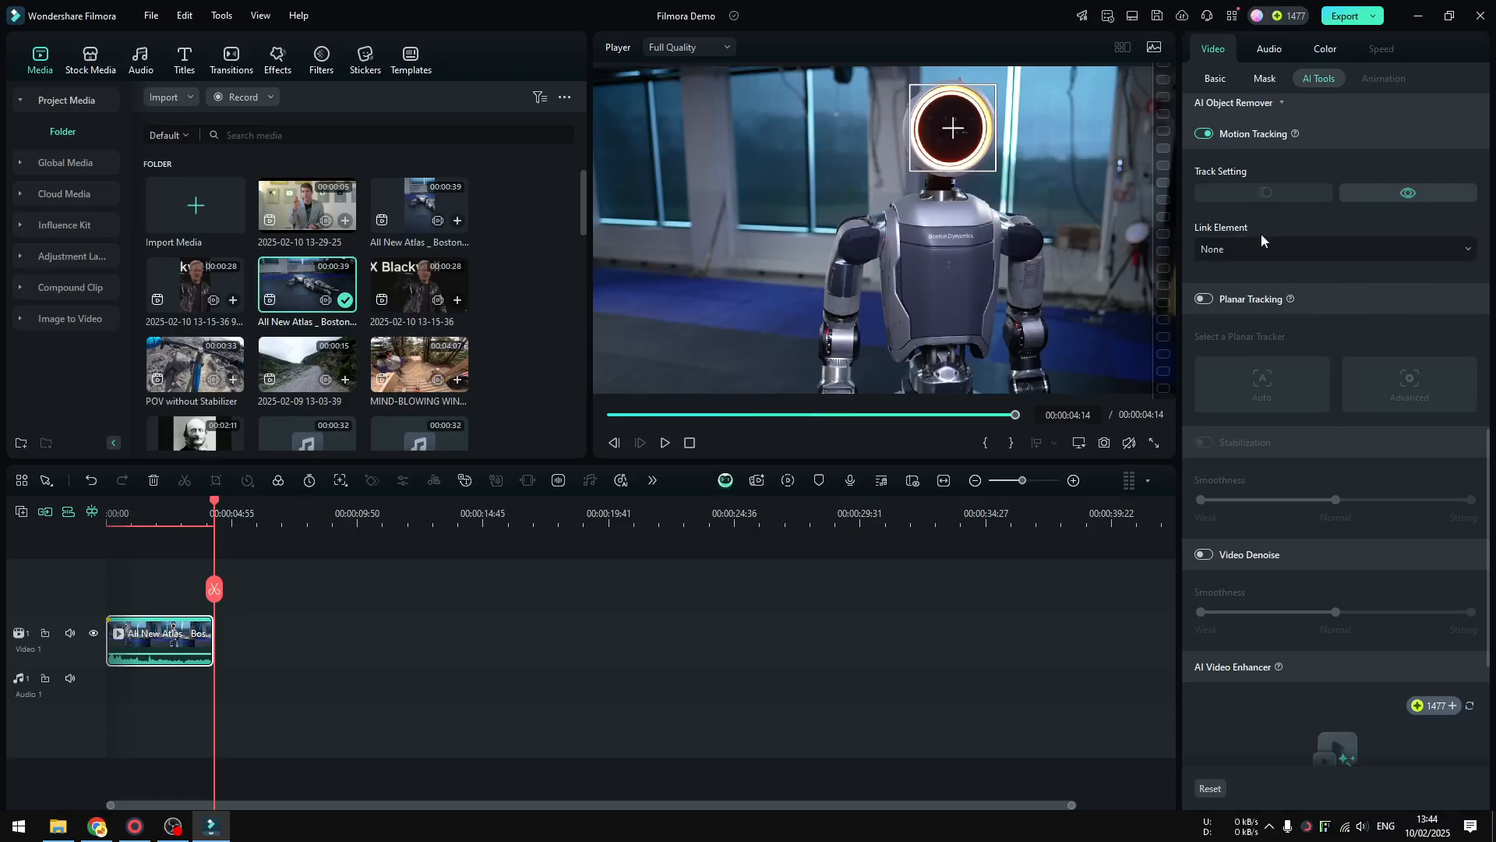
Try a mosaic as the element linked to the tracked head, and delete it from the timeline
left_click(1302, 255)
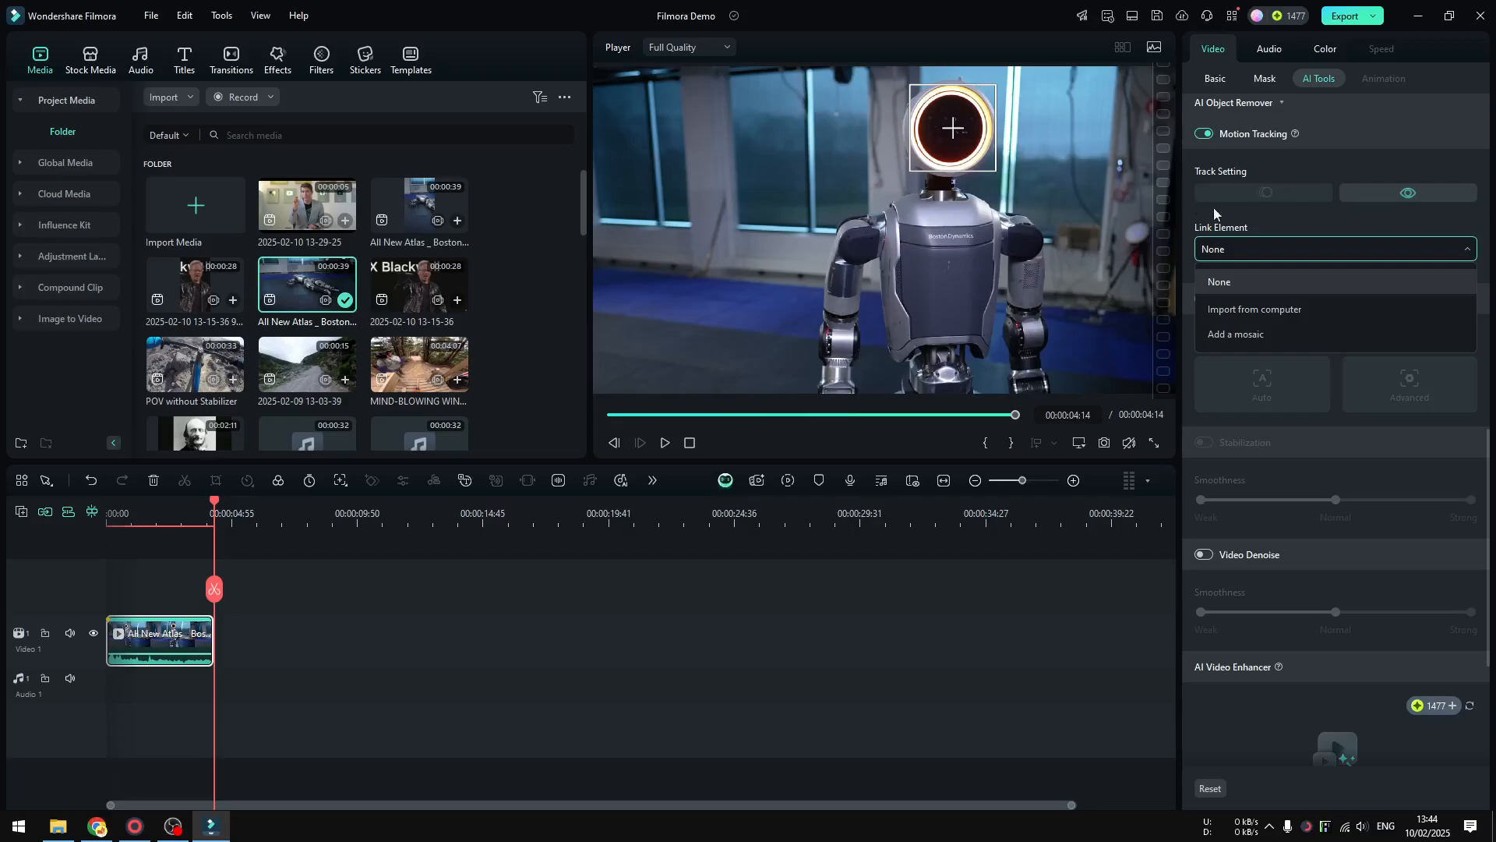
left_click(1267, 331)
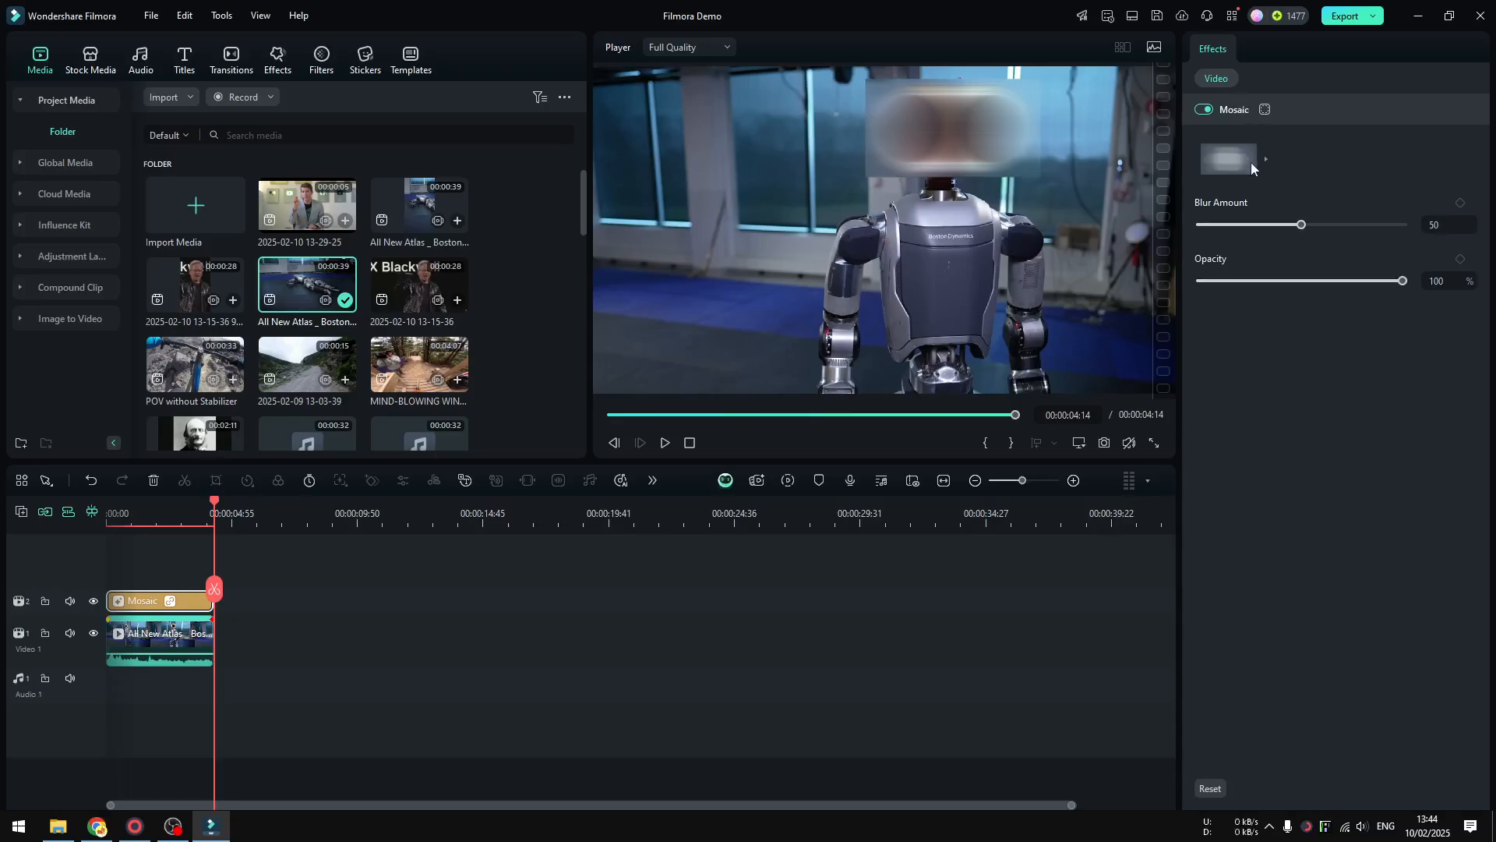
key("Delete")
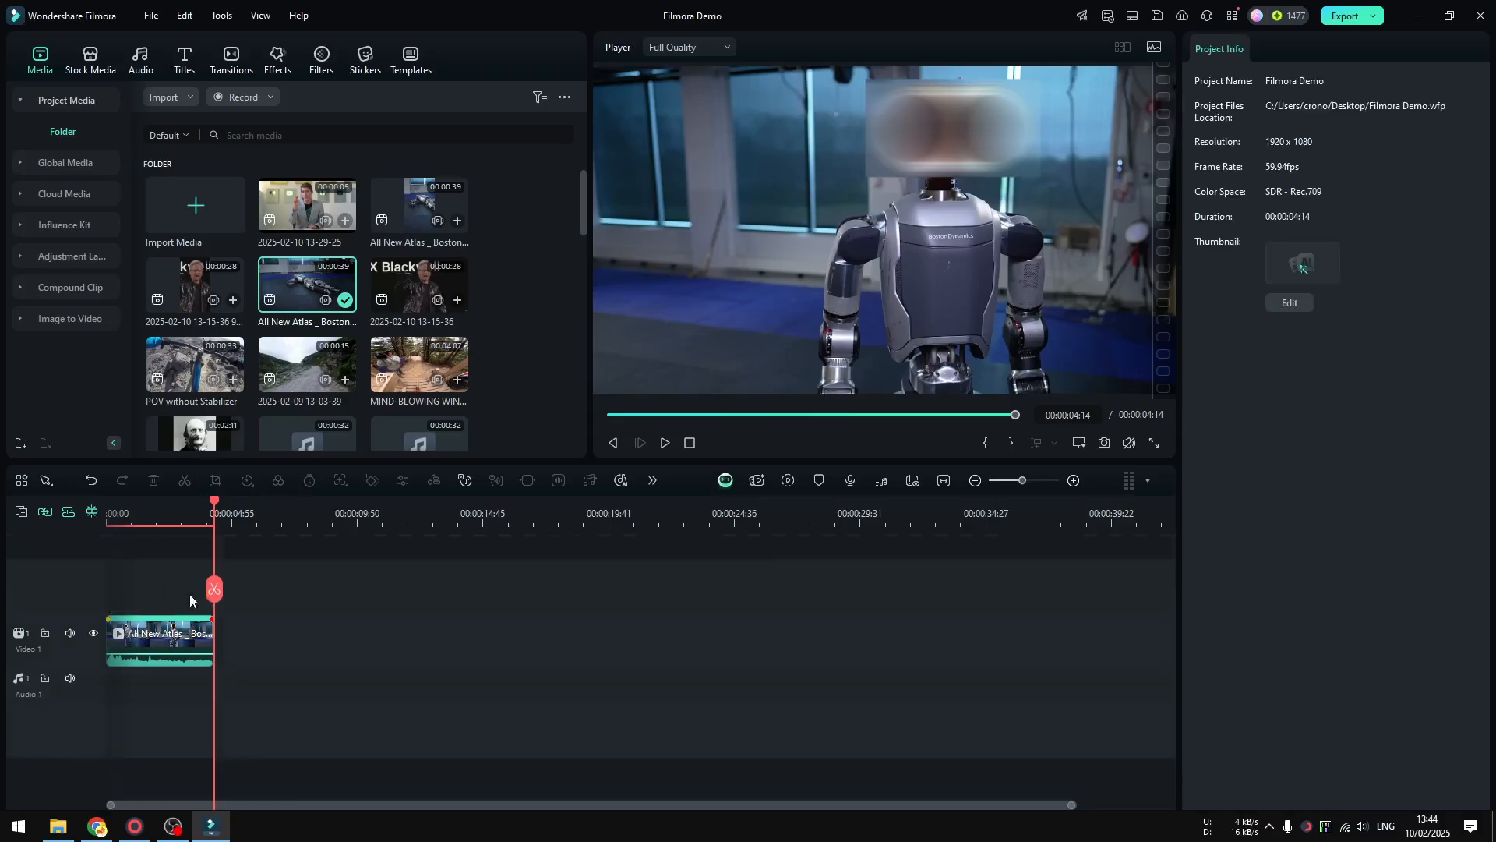
Link the image "Your paragraph text" from the Downloads folder to the robot clip's motion track, with the playhead at the start
left_click_drag(215, 590, 61, 586)
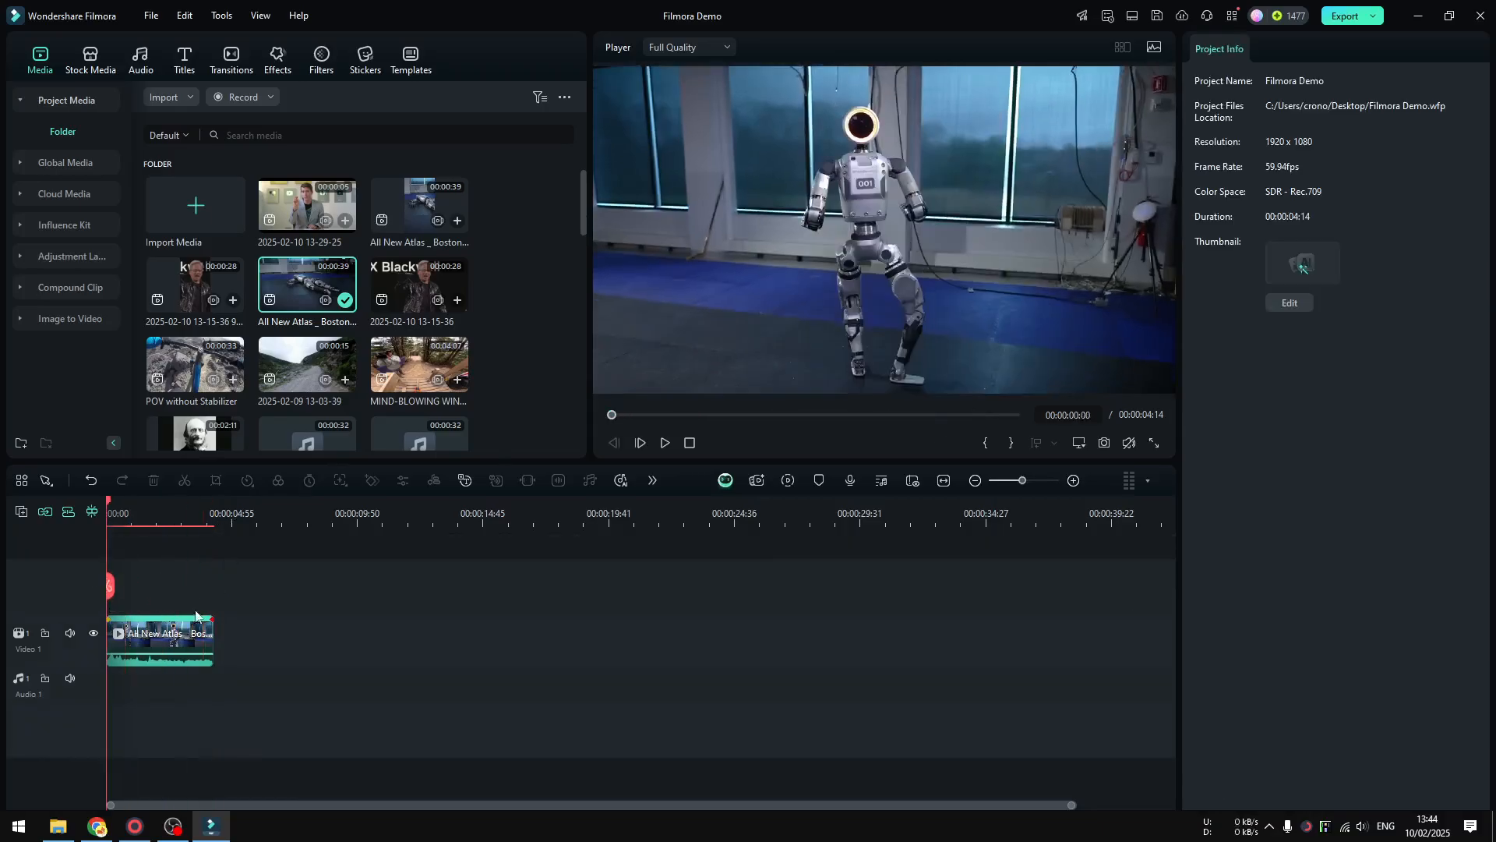
left_click(170, 635)
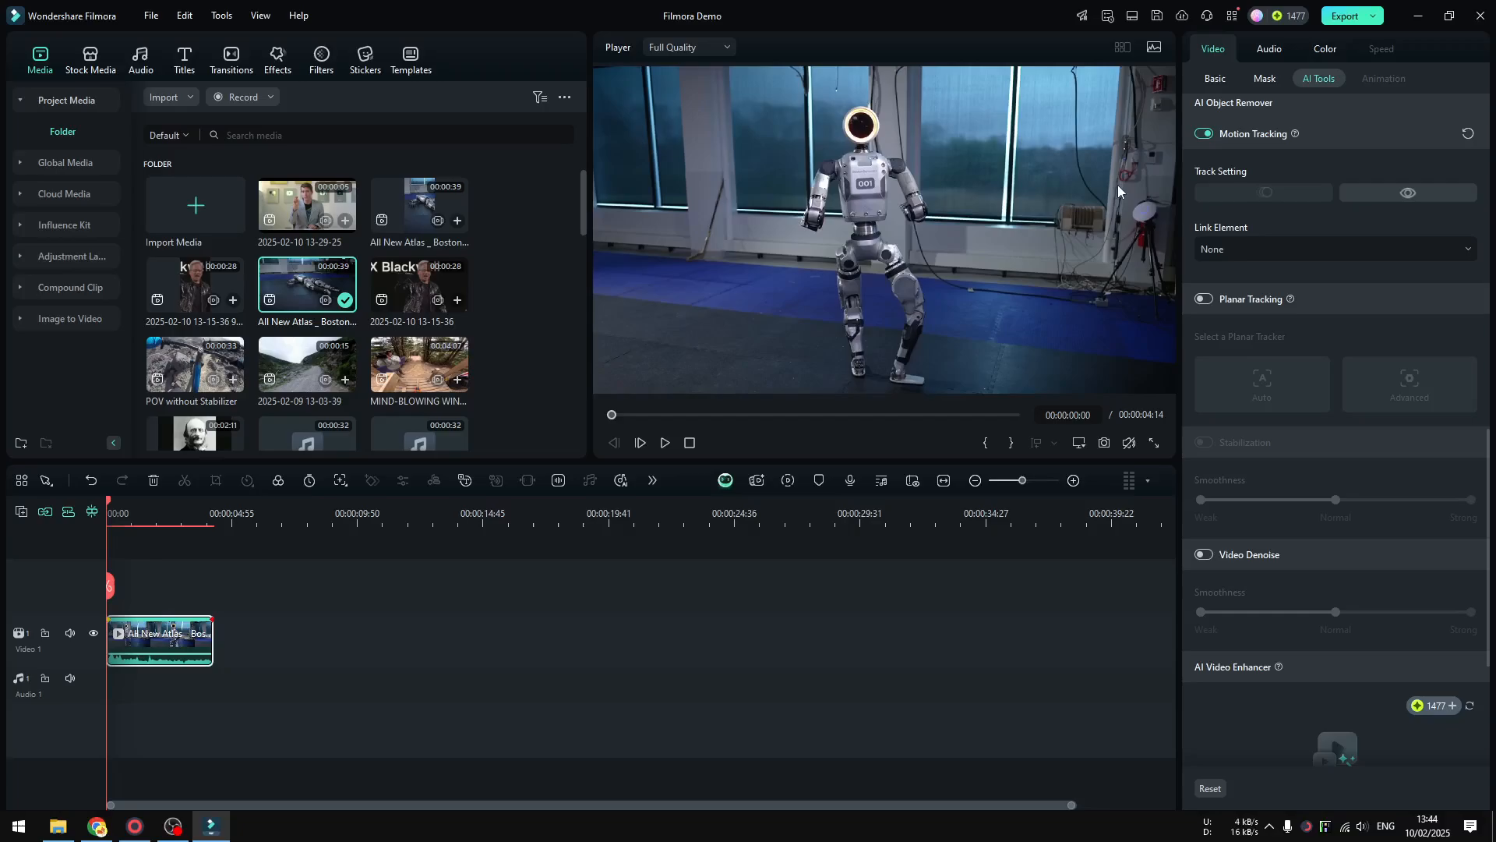
left_click(1288, 244)
left_click(1288, 245)
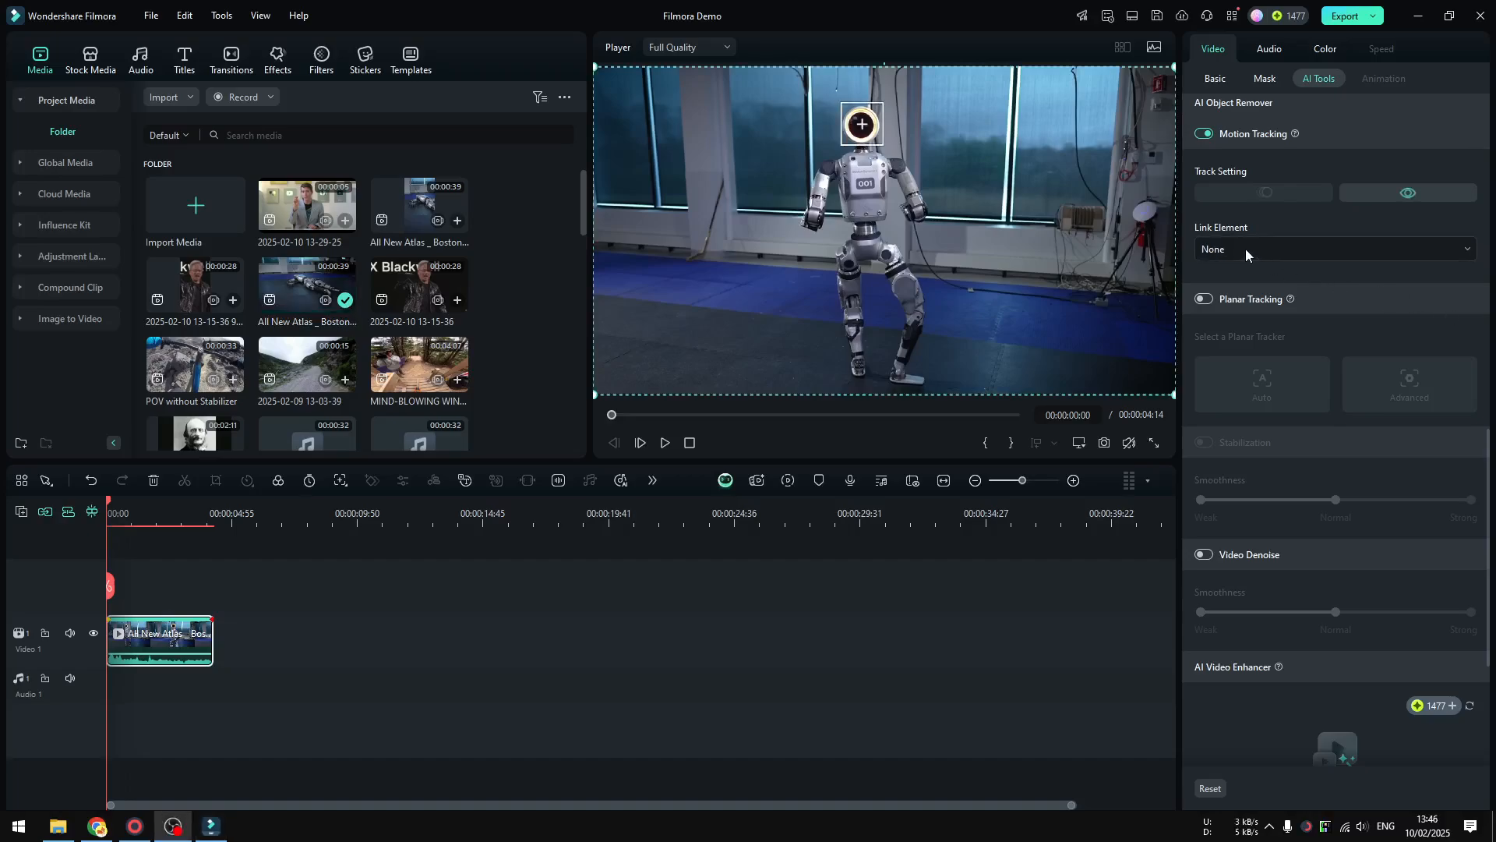
left_click(1246, 249)
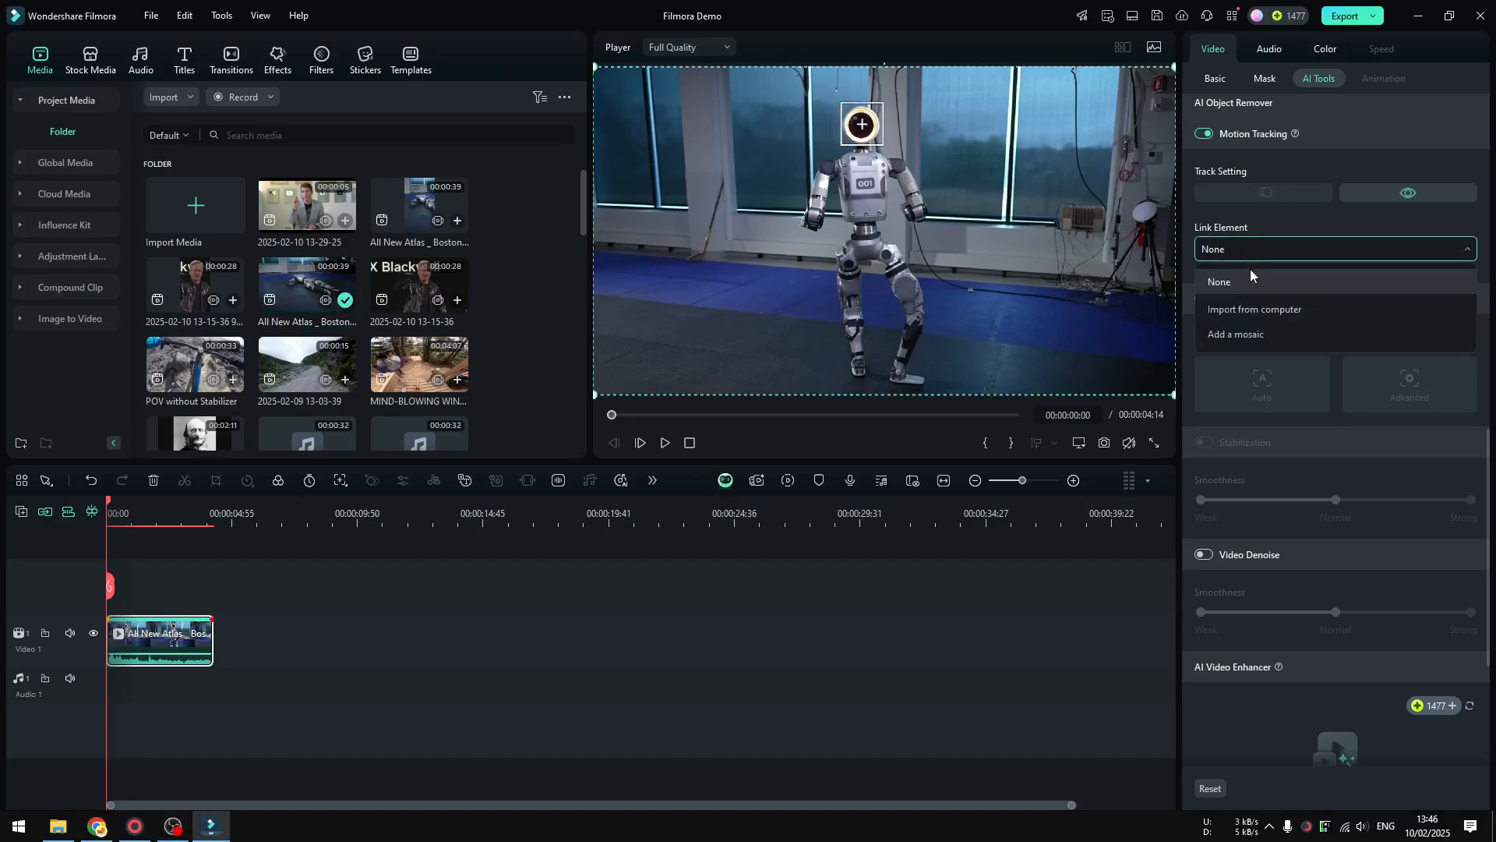
left_click(1255, 311)
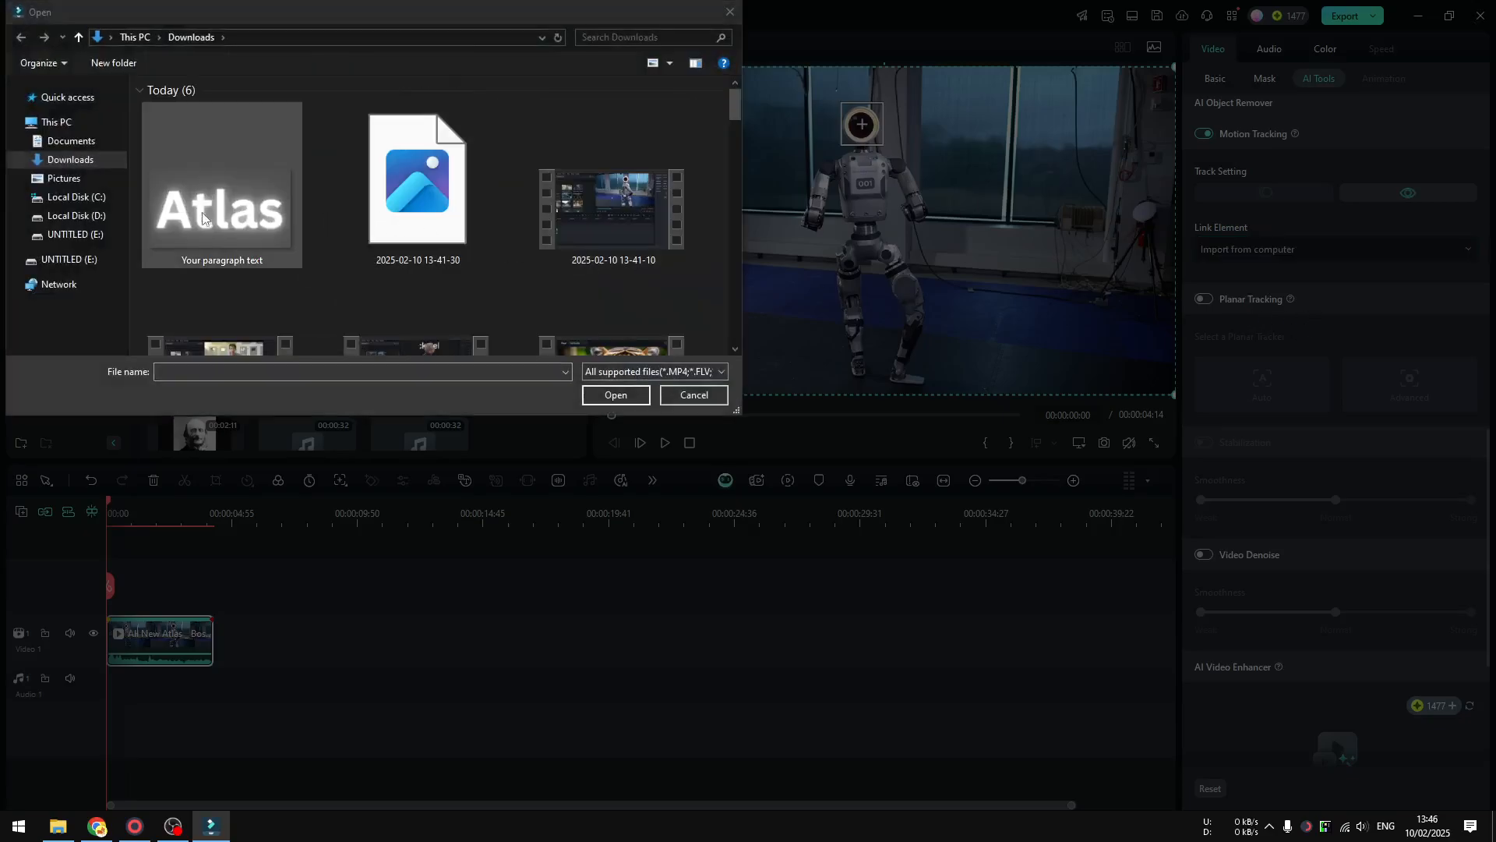
left_click(222, 195)
left_click(616, 396)
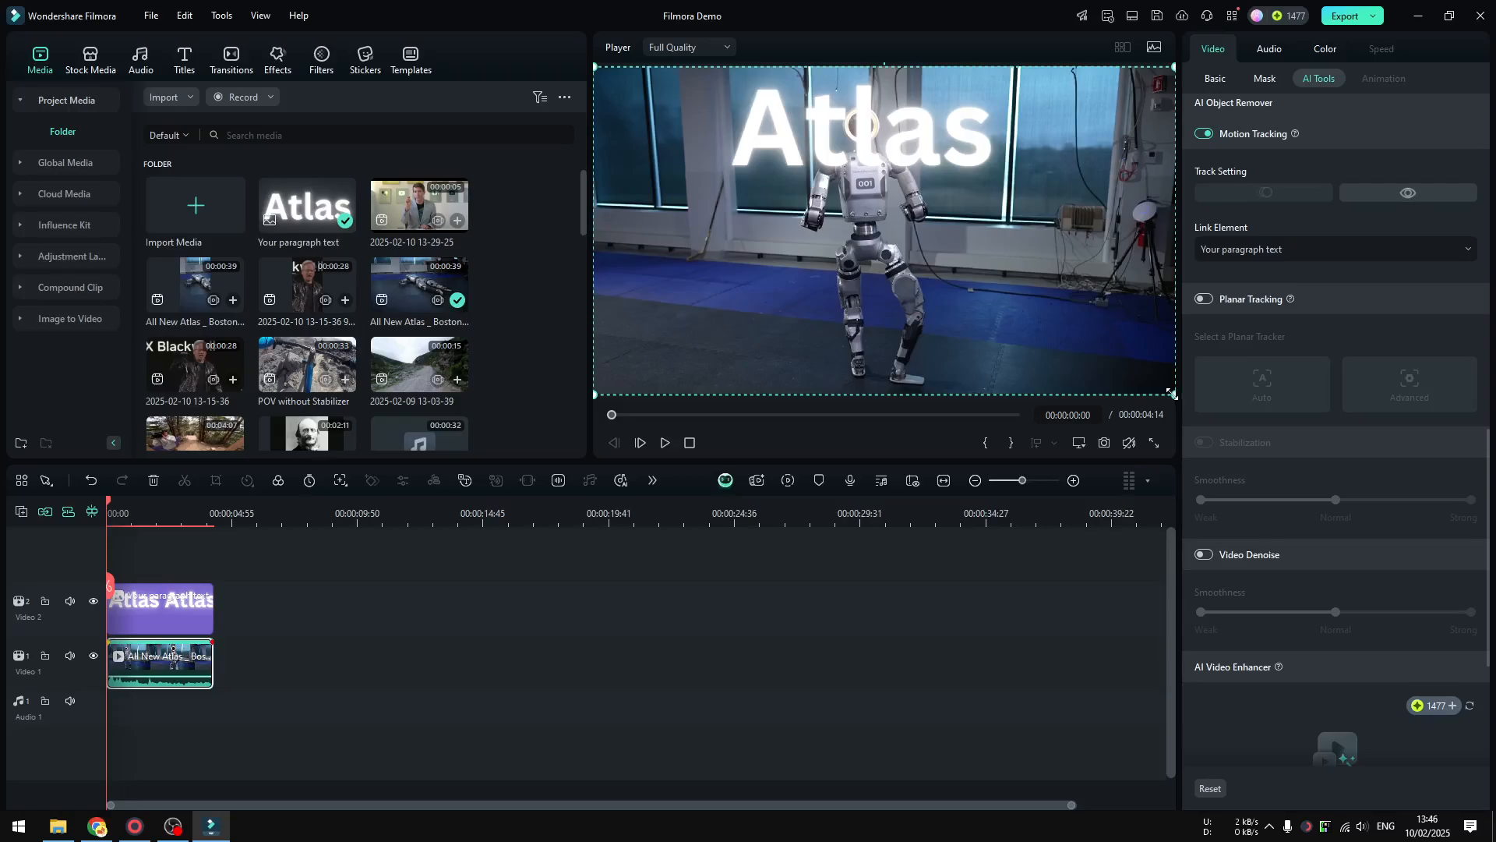
Shrink the Atlas text image and place it directly beside the robot's head, on the head's left side in the frame
left_click_drag(1173, 393, 952, 268)
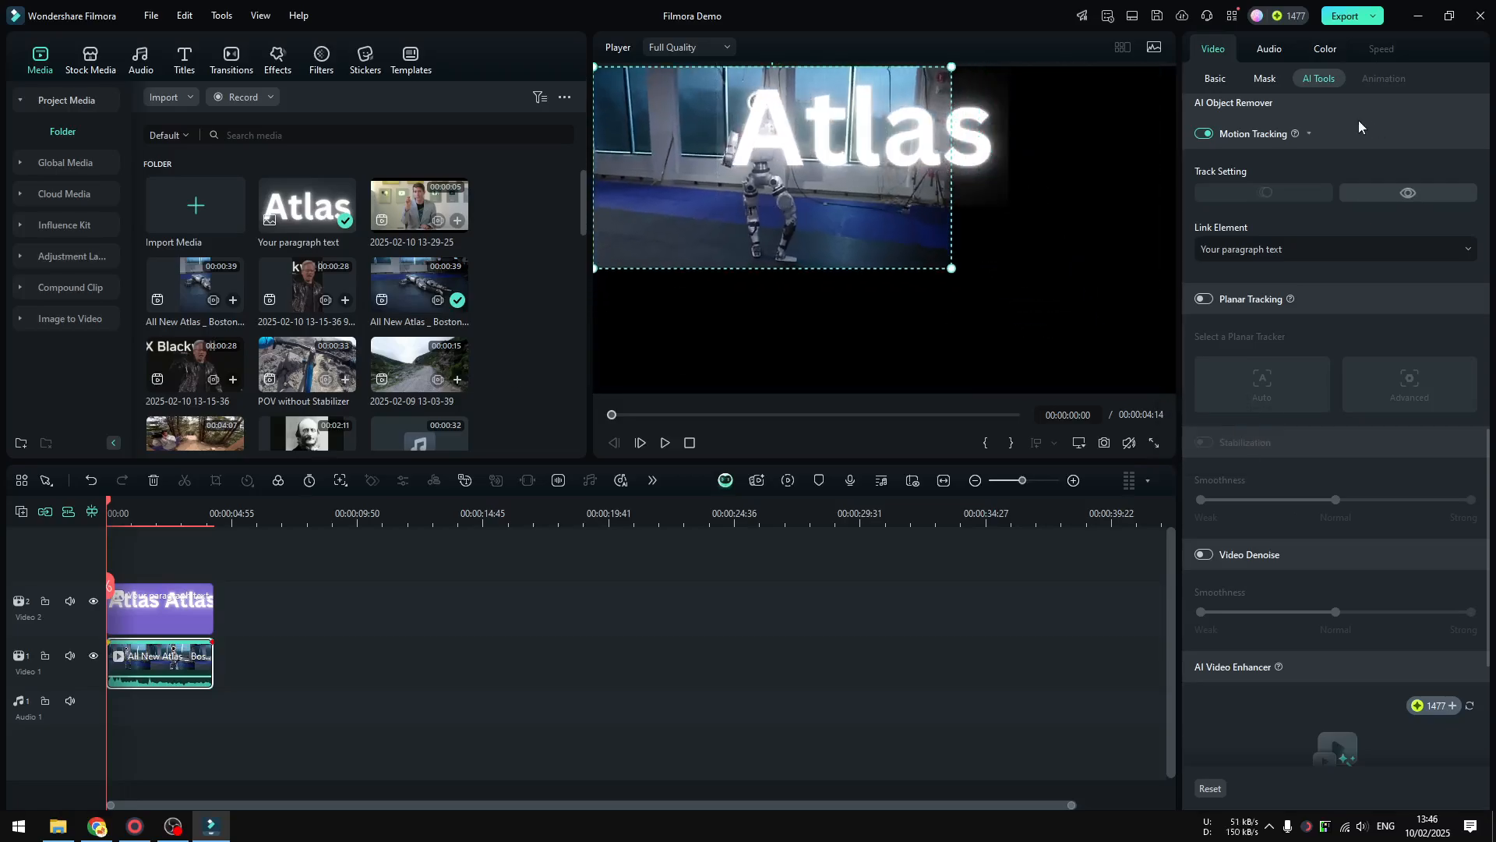
key("ctrl+z")
left_click(160, 604)
left_click_drag(1008, 206, 816, 123)
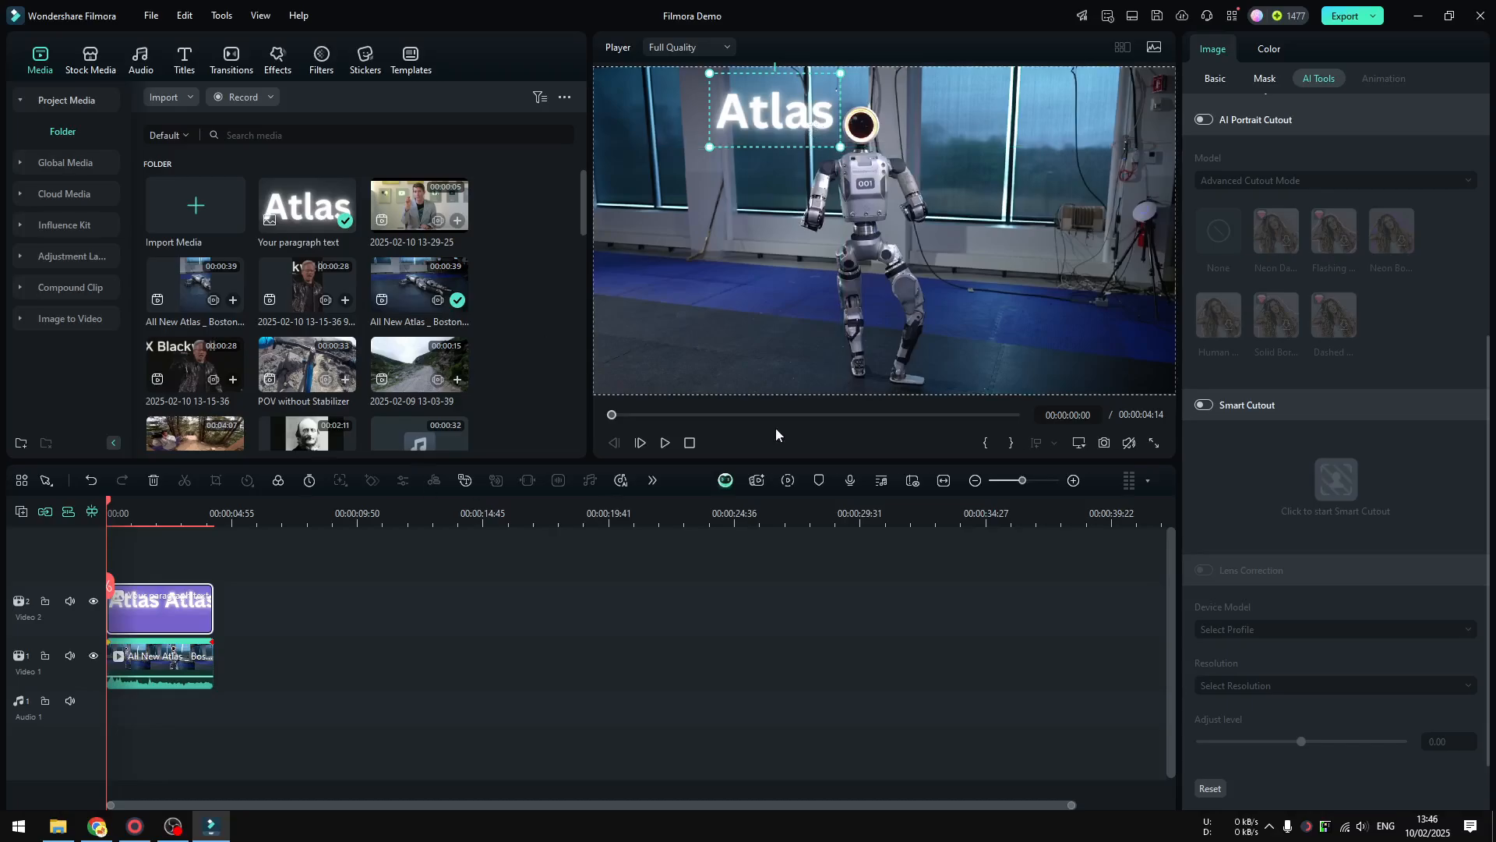
Play the clip to check how the Atlas text follows the robot's head
left_click(664, 442)
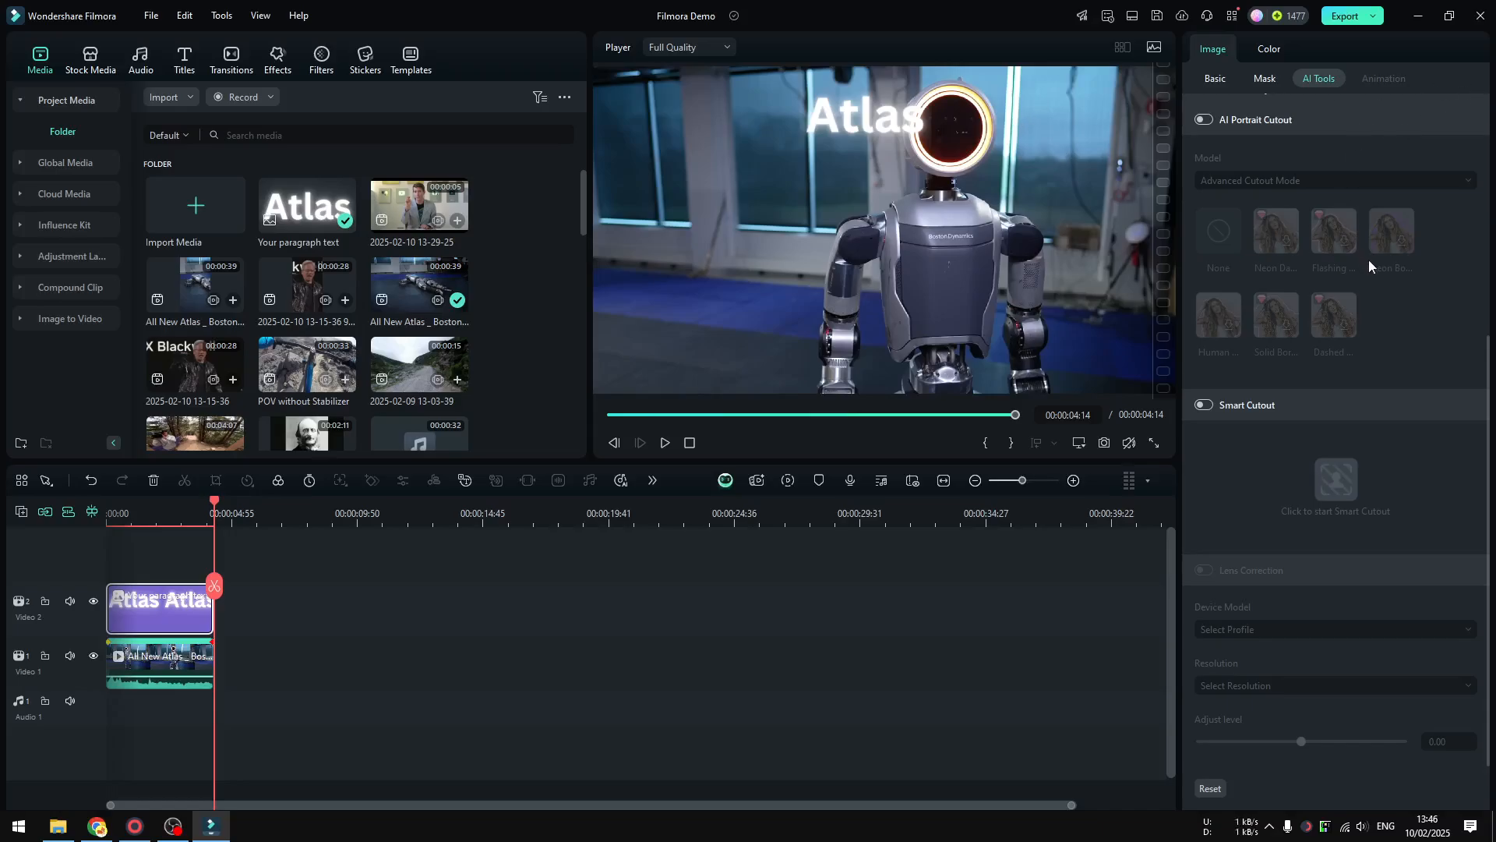
scroll(1370, 264, "up", 5)
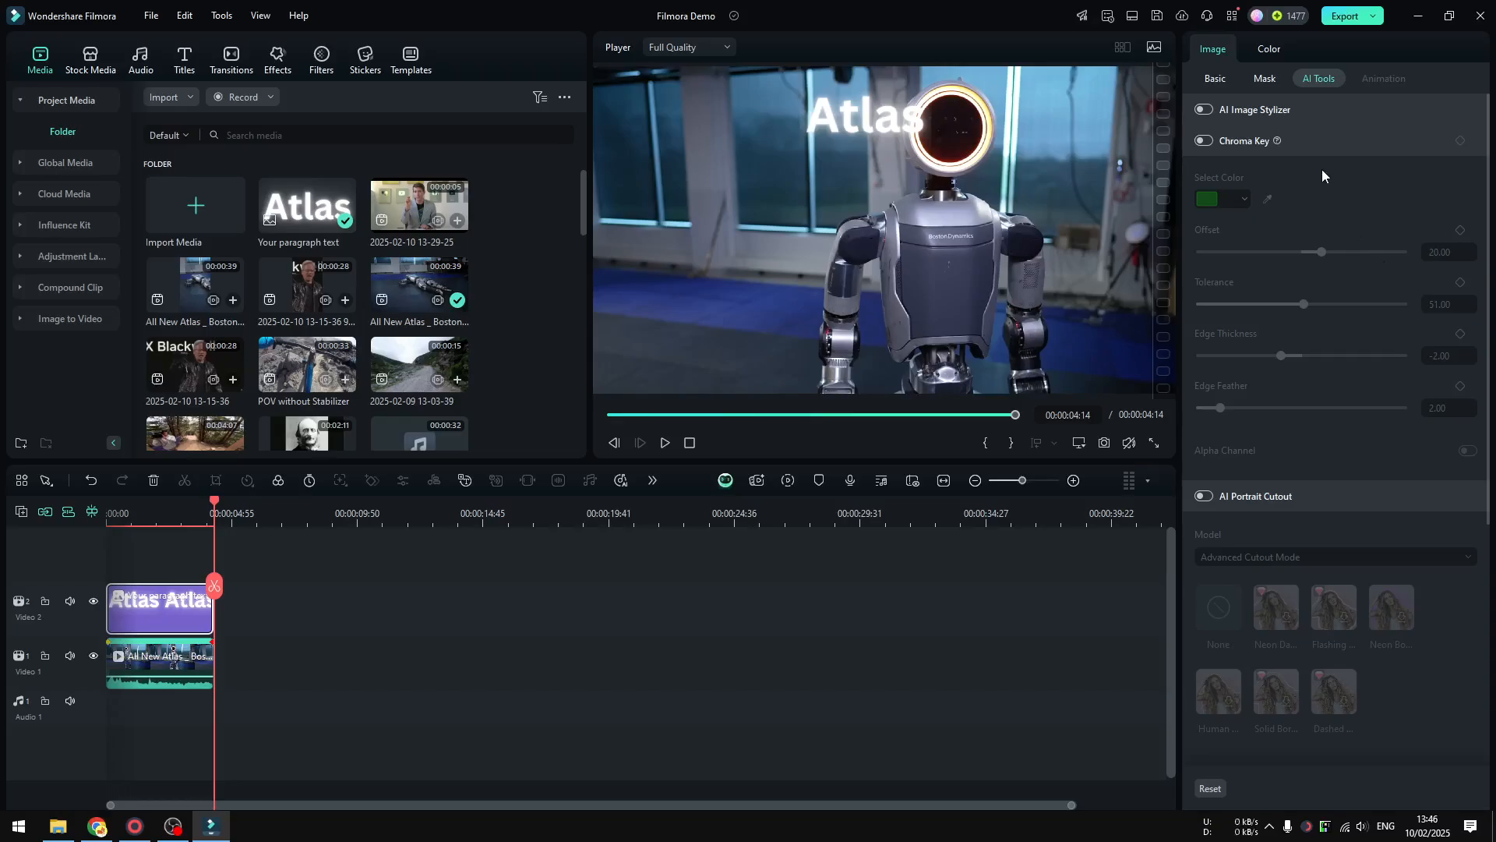
left_click(674, 447)
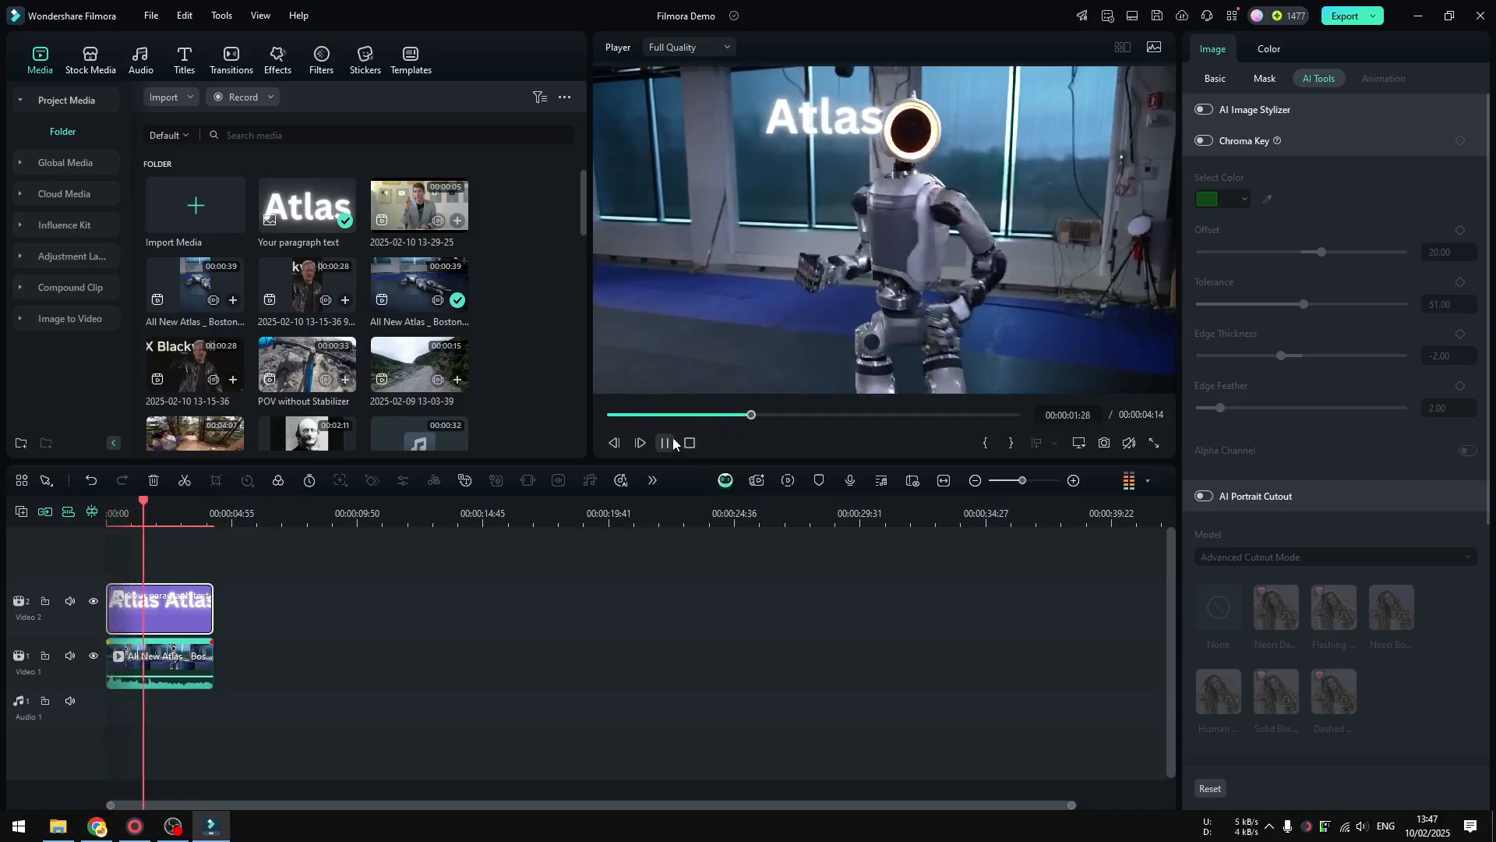